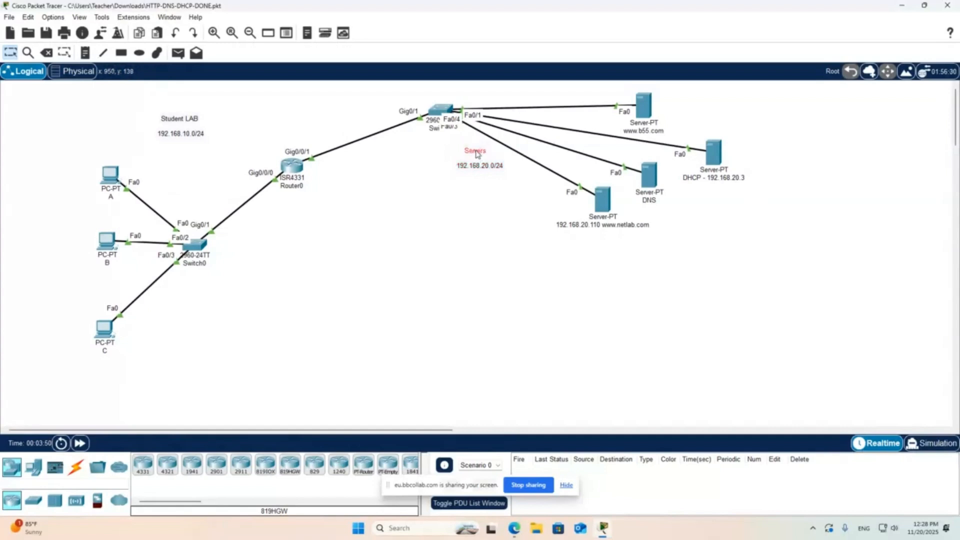
- Move the 192.168.10.0/24 and Student LAB labels down, closer to the student PCs, keeping the title above the address
left_click_drag(185, 133, 182, 166)
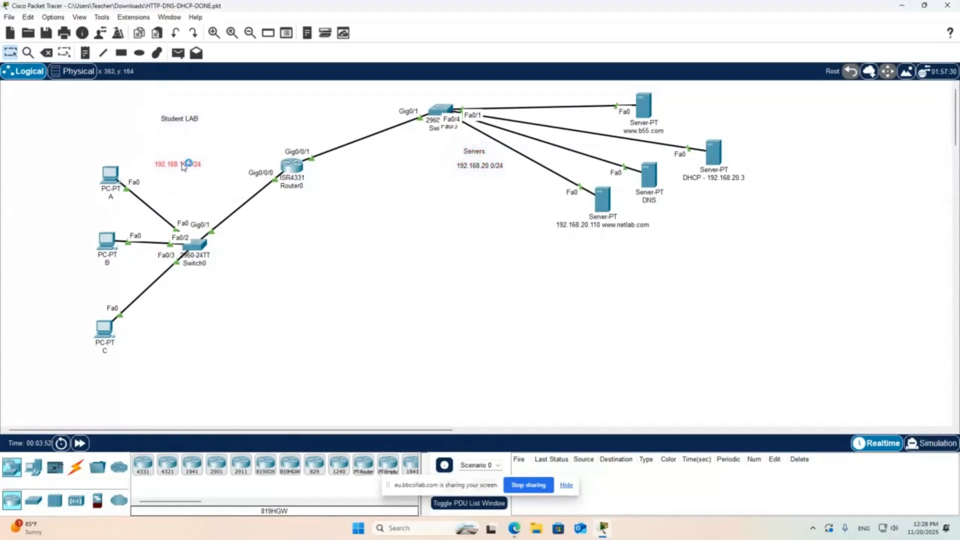
left_click_drag(190, 122, 189, 151)
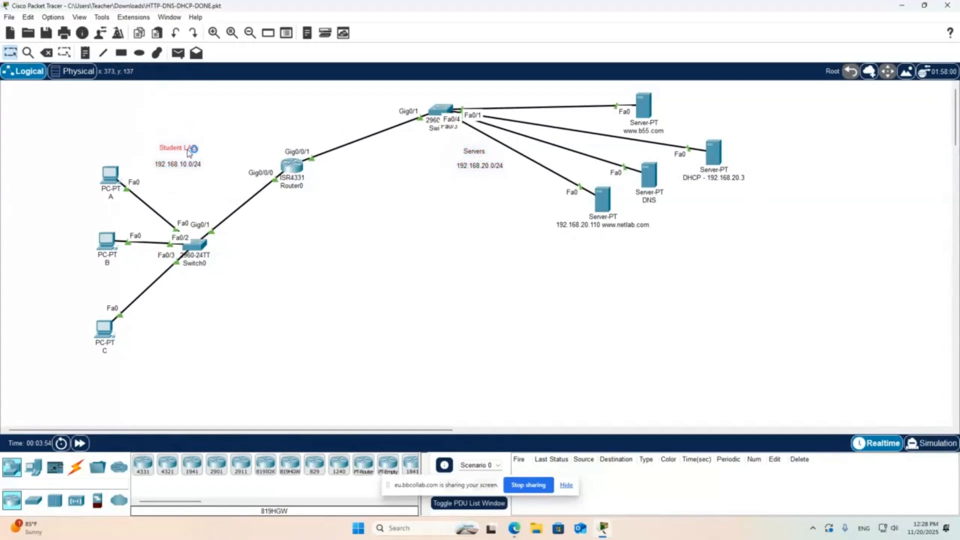
left_click(231, 189)
- Place a 4331 router below Router0, then power it off, install a NIM-2T module in its first slot and power it on again
left_click(143, 464)
left_click(296, 293)
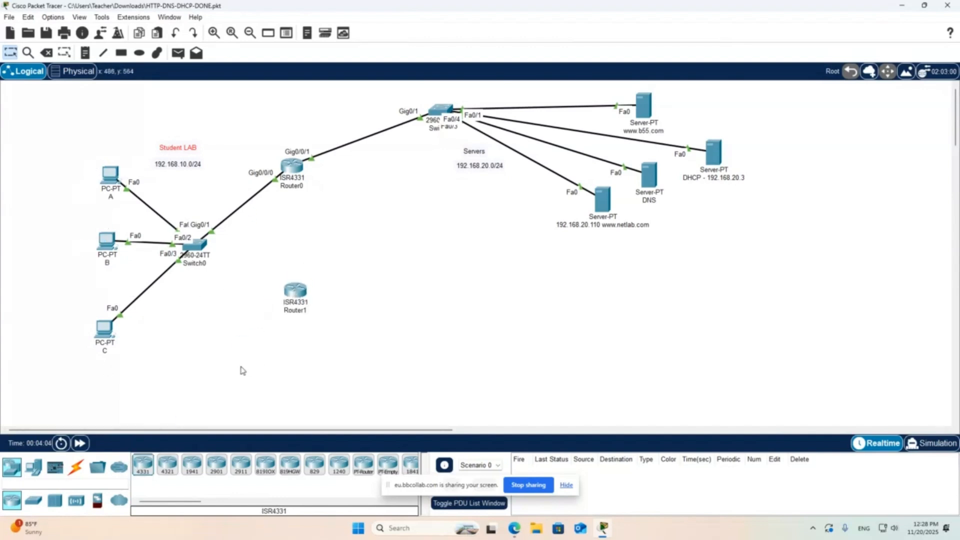
left_click(295, 292)
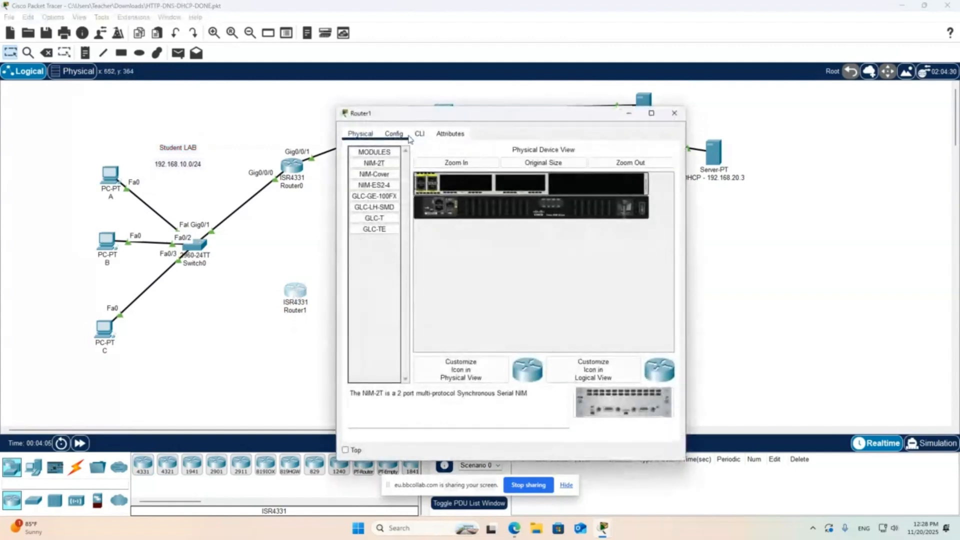
left_click(651, 113)
left_click(200, 53)
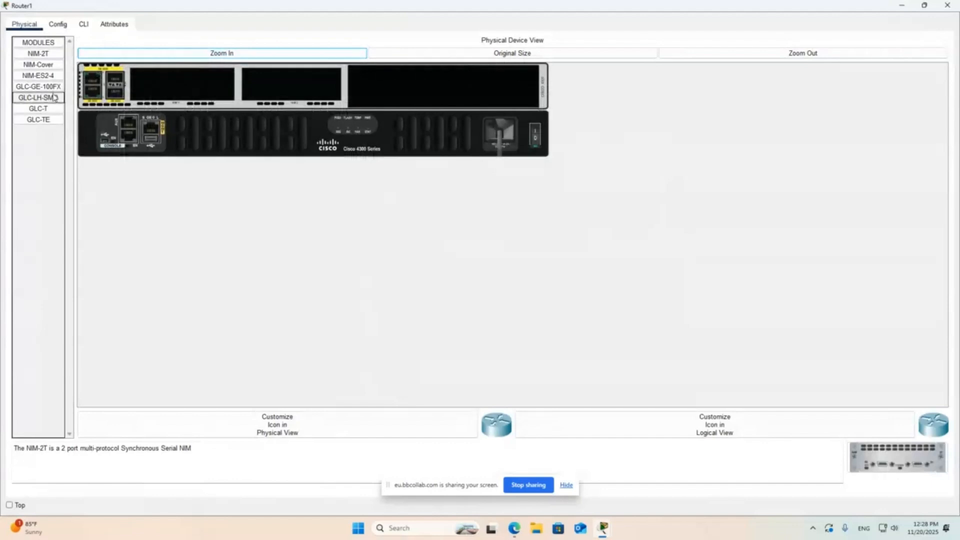
left_click(533, 131)
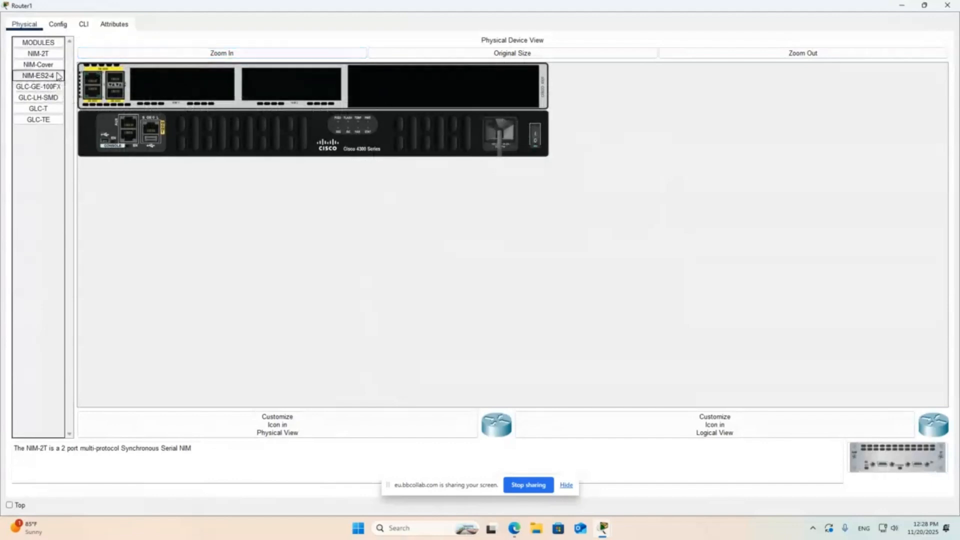
left_click_drag(38, 53, 166, 89)
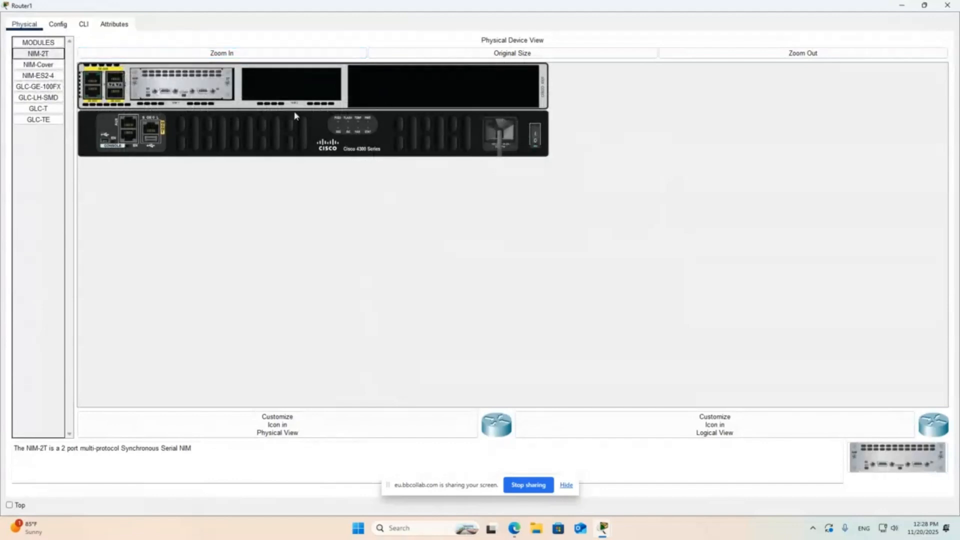
left_click(538, 137)
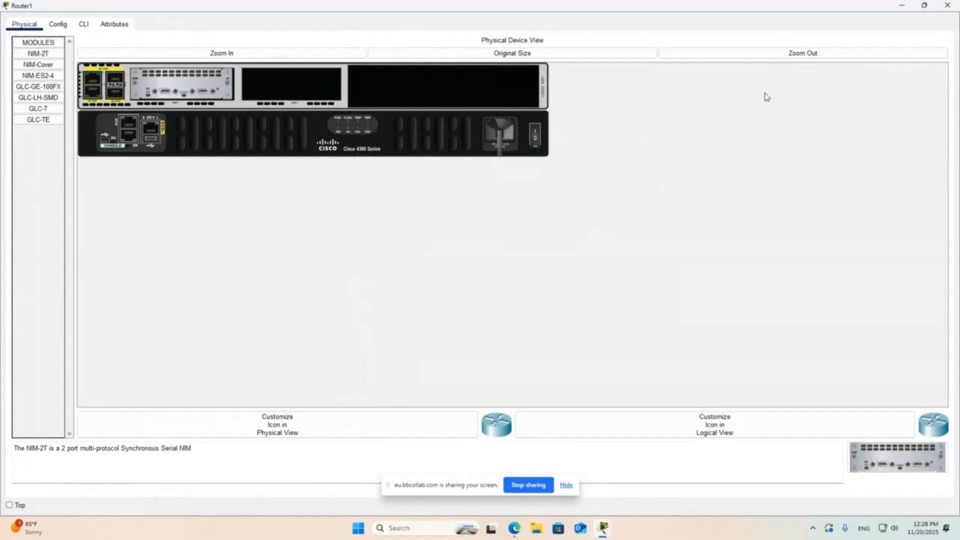
left_click(947, 5)
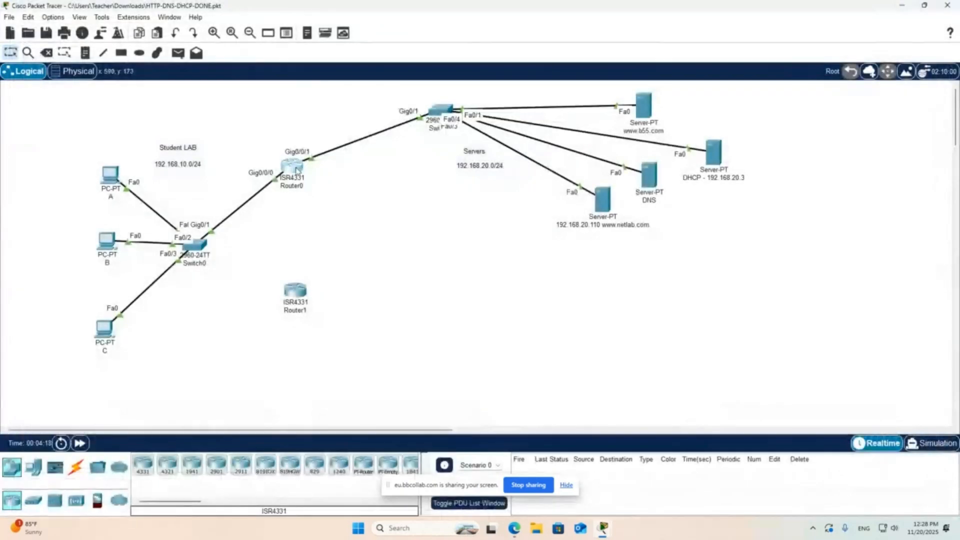
- Save Router0's running configuration to the startup configuration with copy run start in privileged mode
left_click(297, 170)
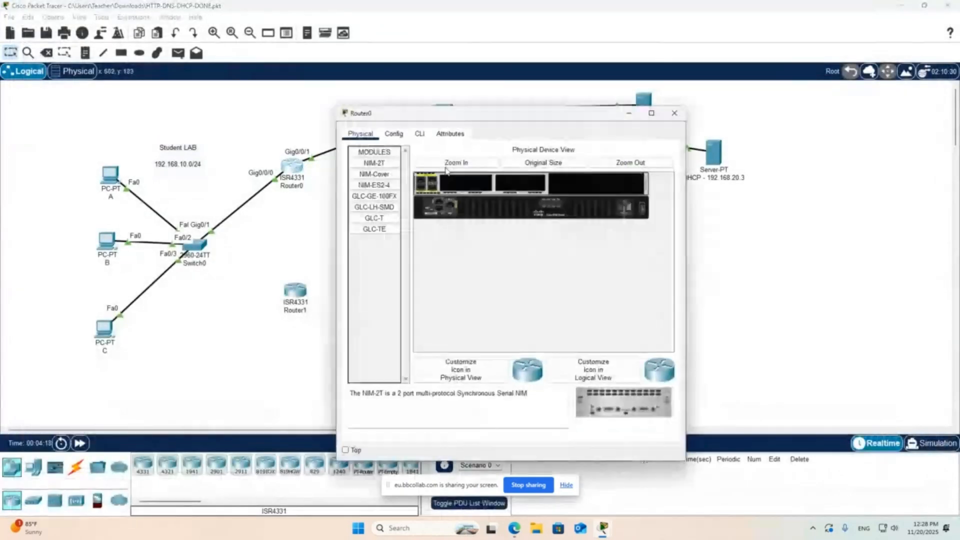
left_click(651, 115)
left_click(212, 53)
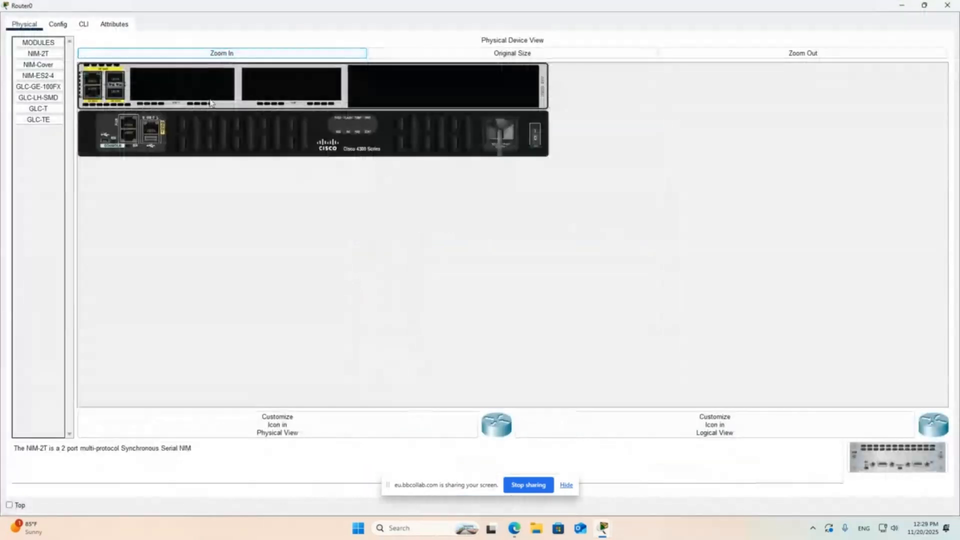
left_click(90, 29)
key("Return")
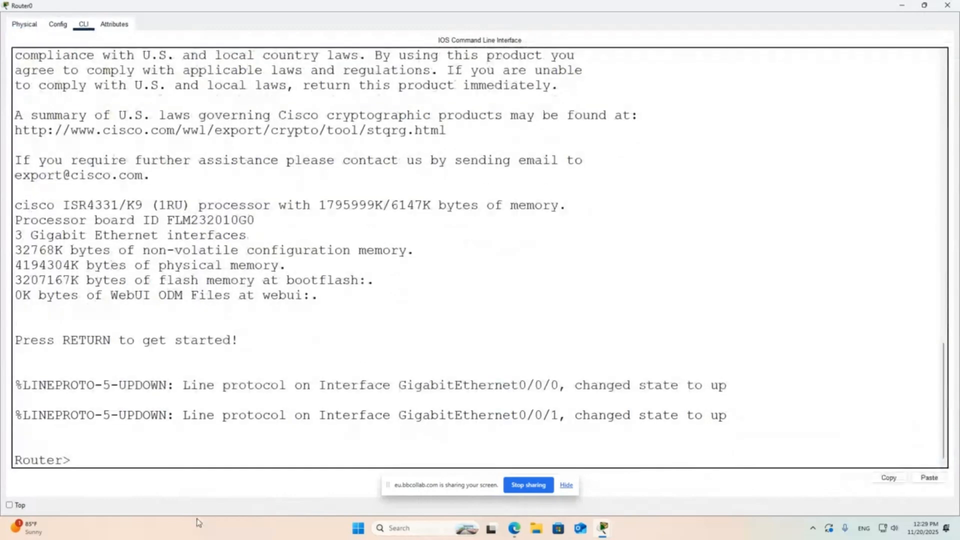
key("Return")
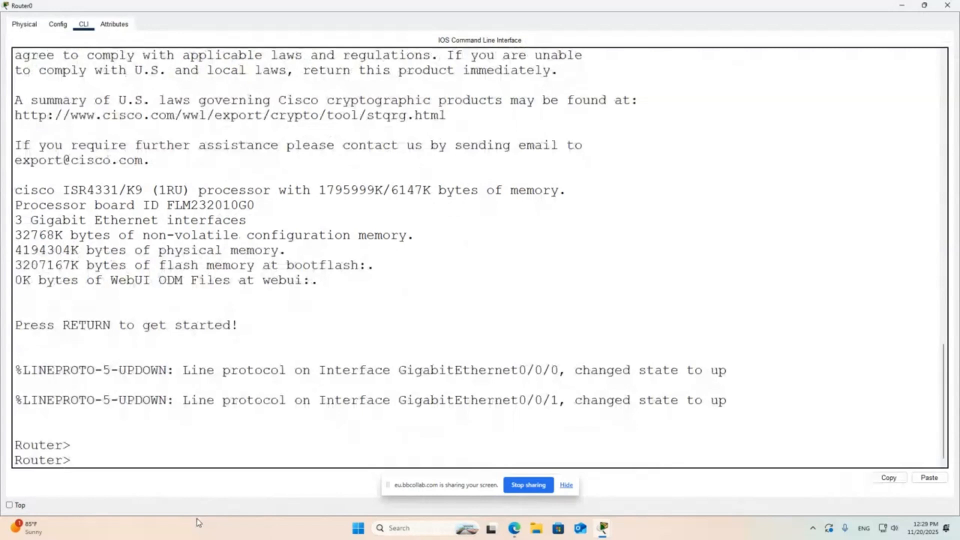
type("ena")
key("Return")
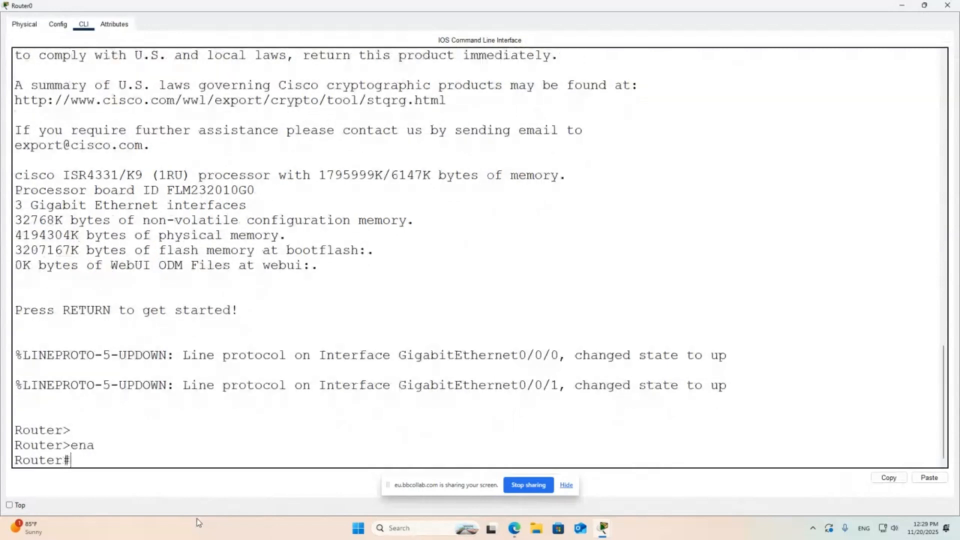
type("copy run st")
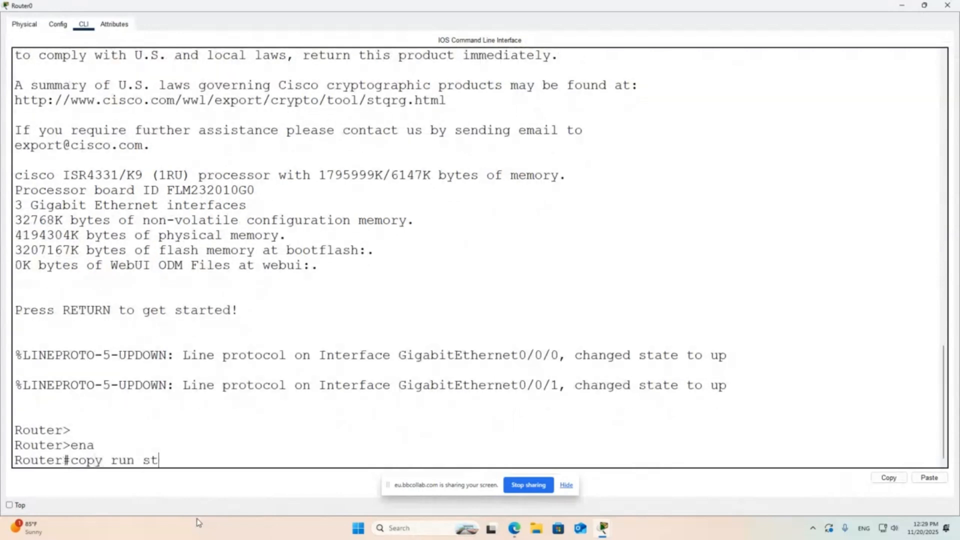
type("art")
key("Return")
key("Return")
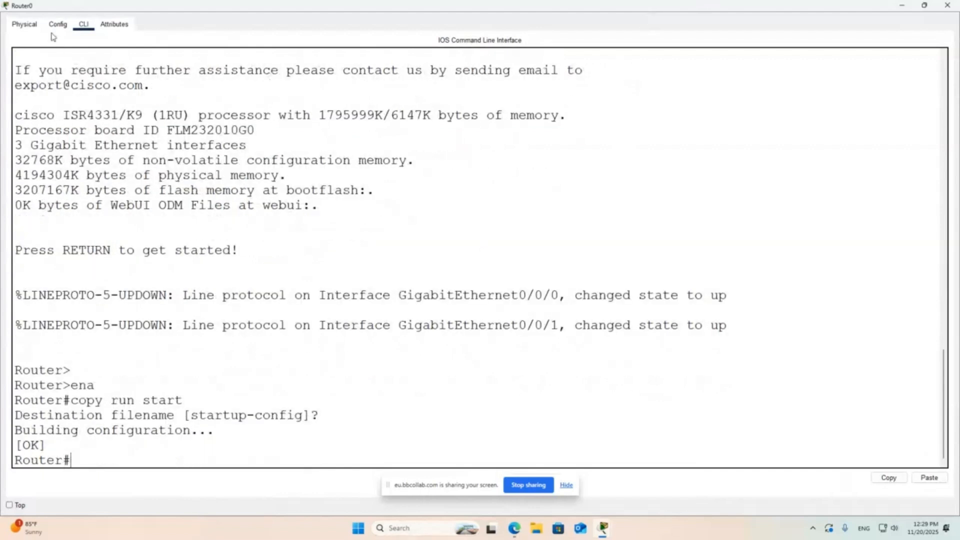
- Power off Router0, install a NIM-2T module in its first empty slot and power it back on
left_click(24, 25)
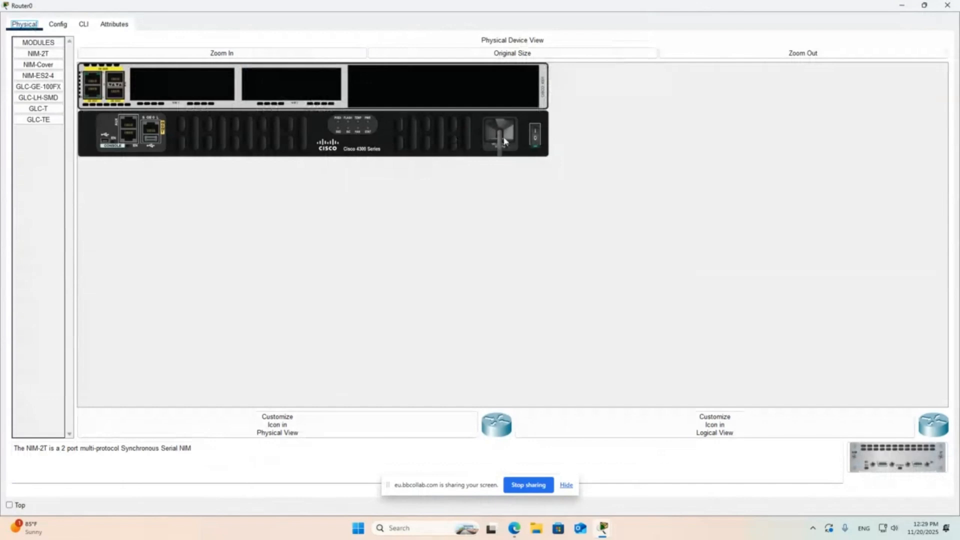
left_click(542, 129)
left_click(535, 129)
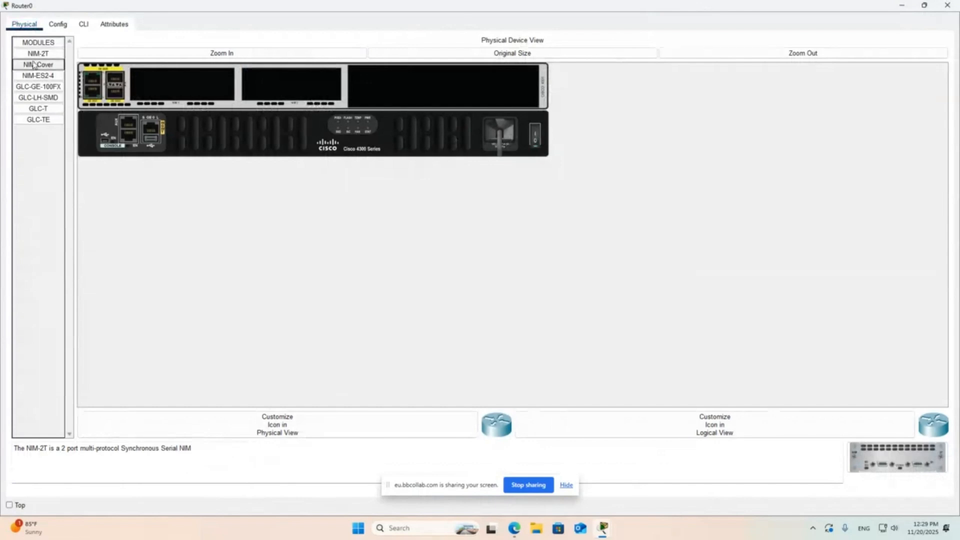
left_click_drag(38, 54, 172, 89)
left_click(535, 131)
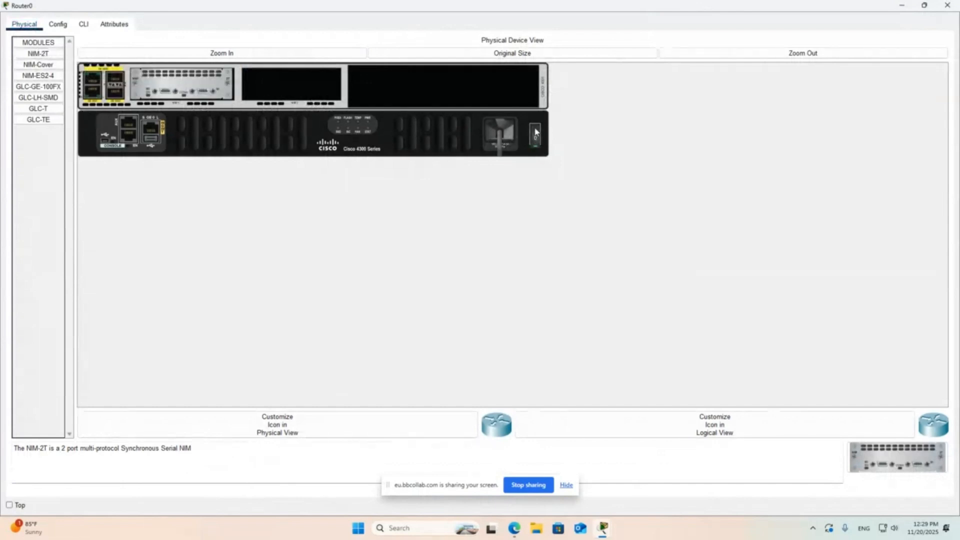
left_click(947, 5)
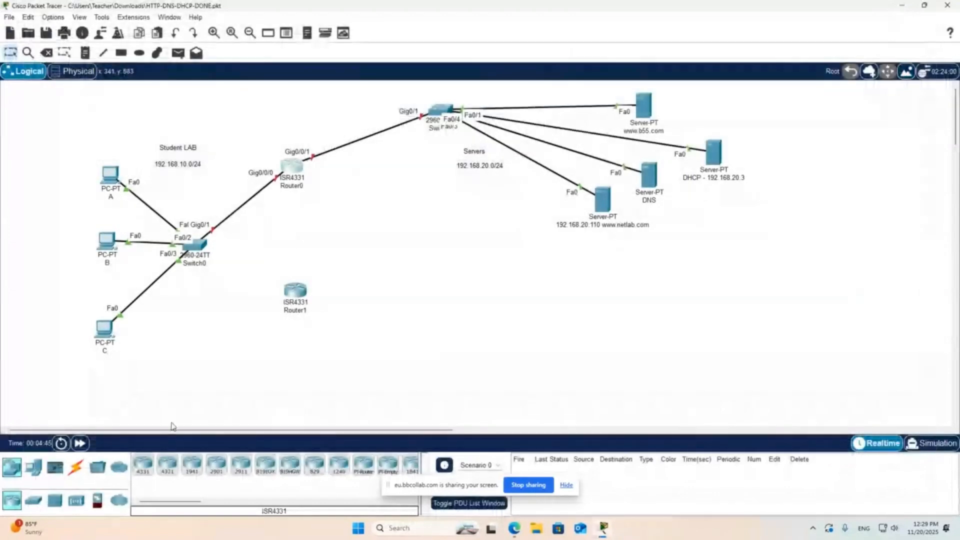
- Connect Router0's Serial0/1/0 to Router1's Serial0/1/0 with a Serial DCE cable, starting from Router0
left_click(75, 467)
left_click(314, 464)
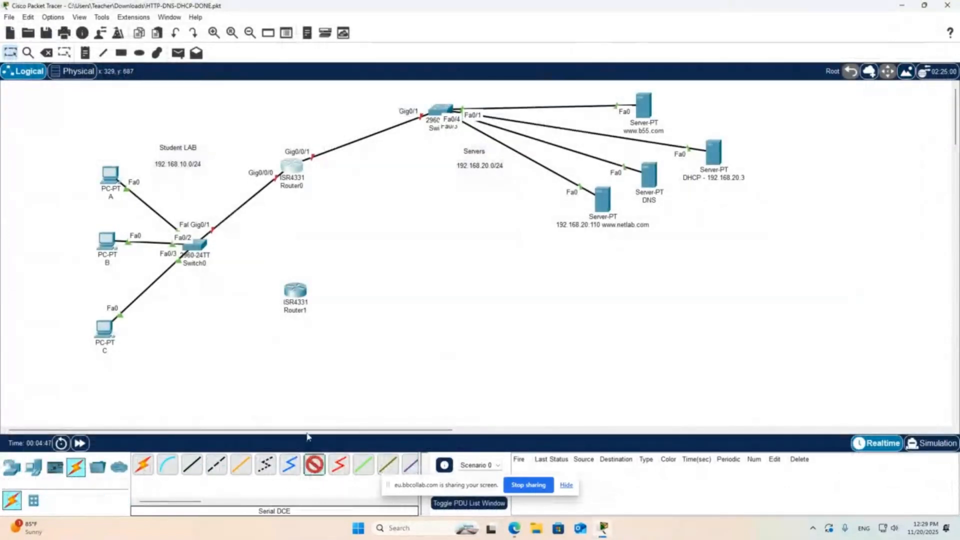
left_click(292, 164)
left_click(324, 199)
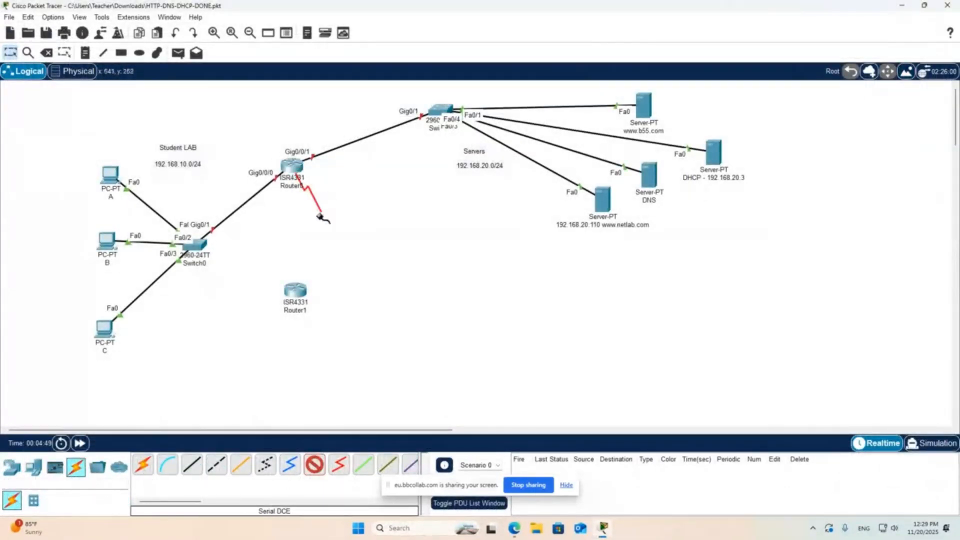
left_click(295, 291)
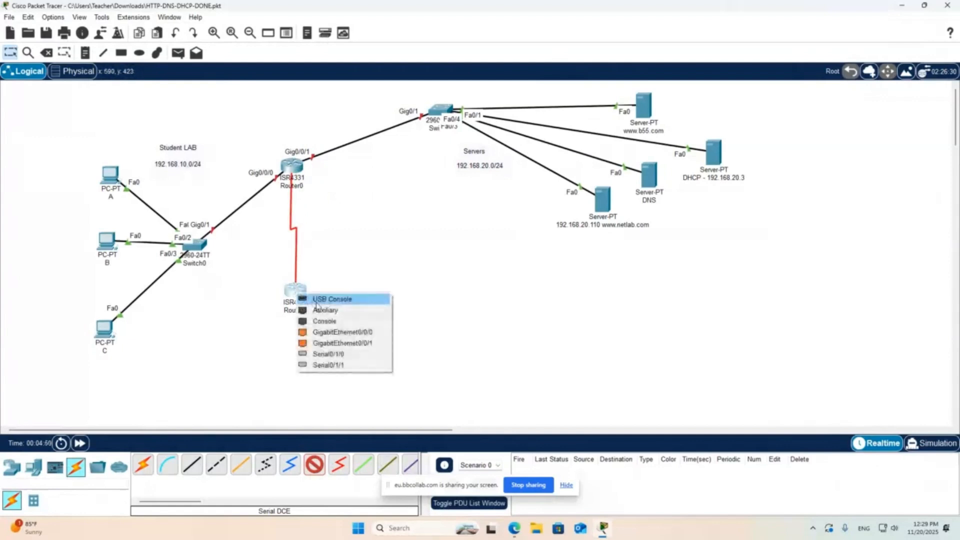
left_click(329, 354)
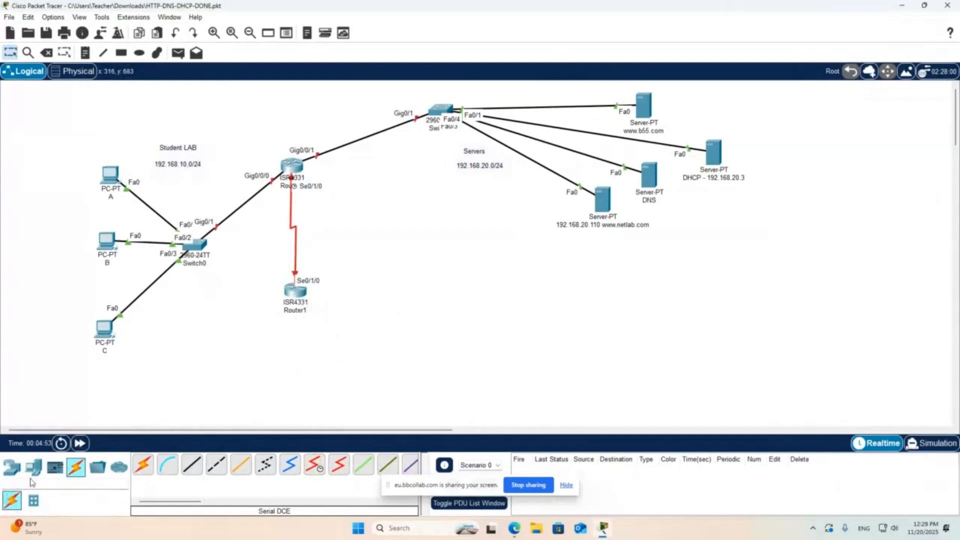
- Add a 2960-24TT switch beside Router1 and rename it HR
left_click(12, 466)
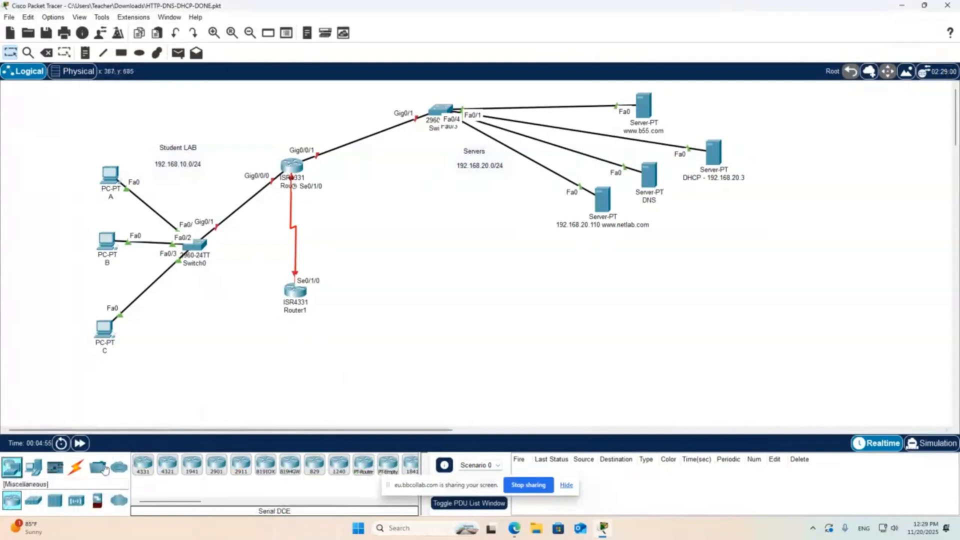
left_click_drag(34, 500, 386, 326)
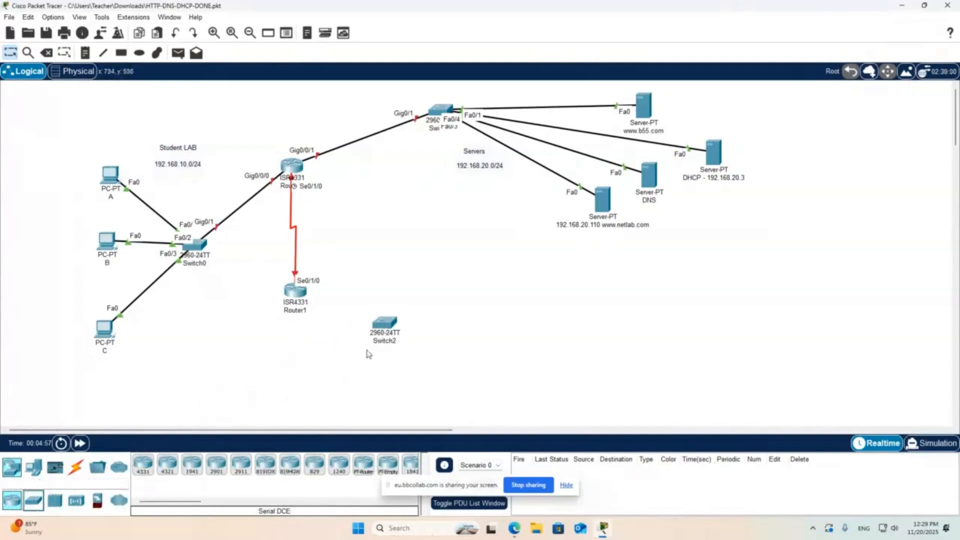
left_click(383, 341)
type("H")
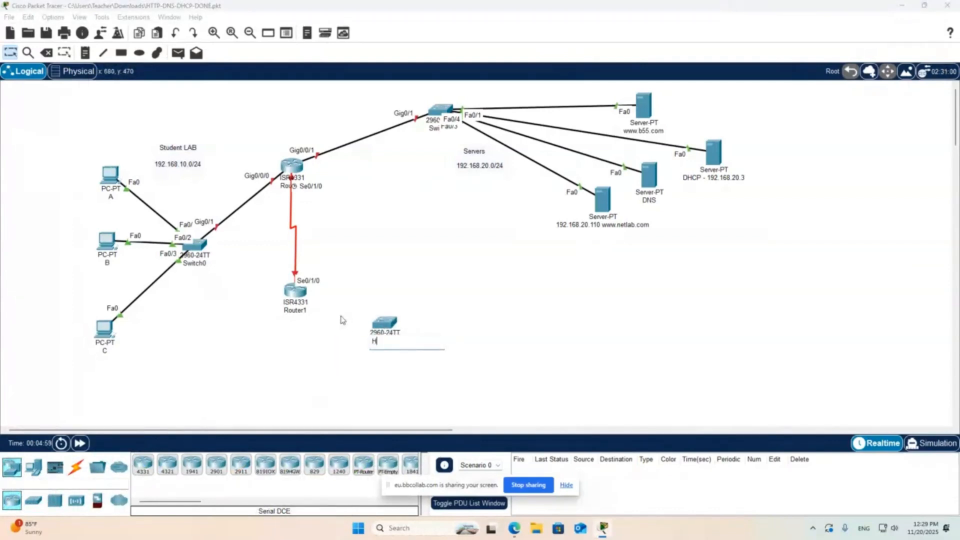
type("R")
left_click(486, 320)
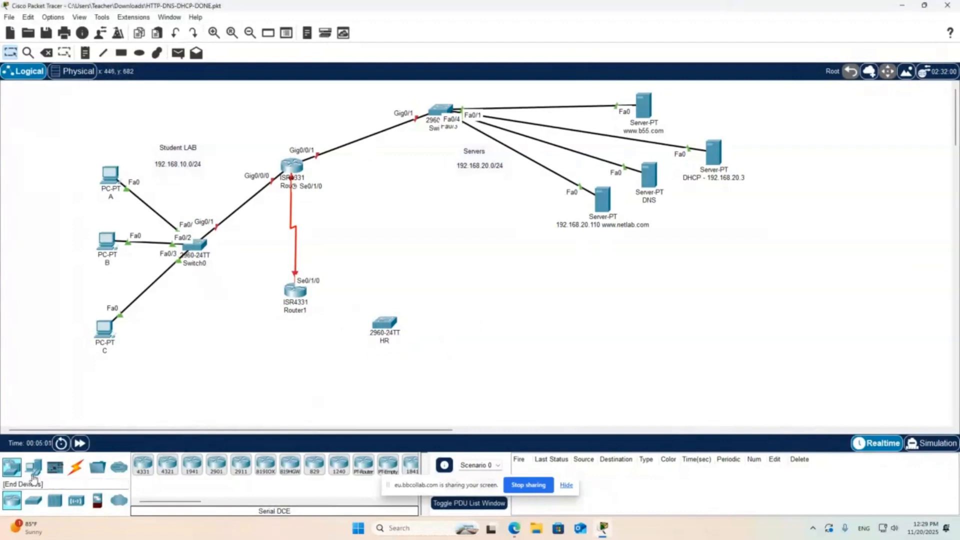
- Place two PCs next to the HR switch, one slightly above it and one below
left_click(34, 467)
left_click_drag(143, 464, 443, 302)
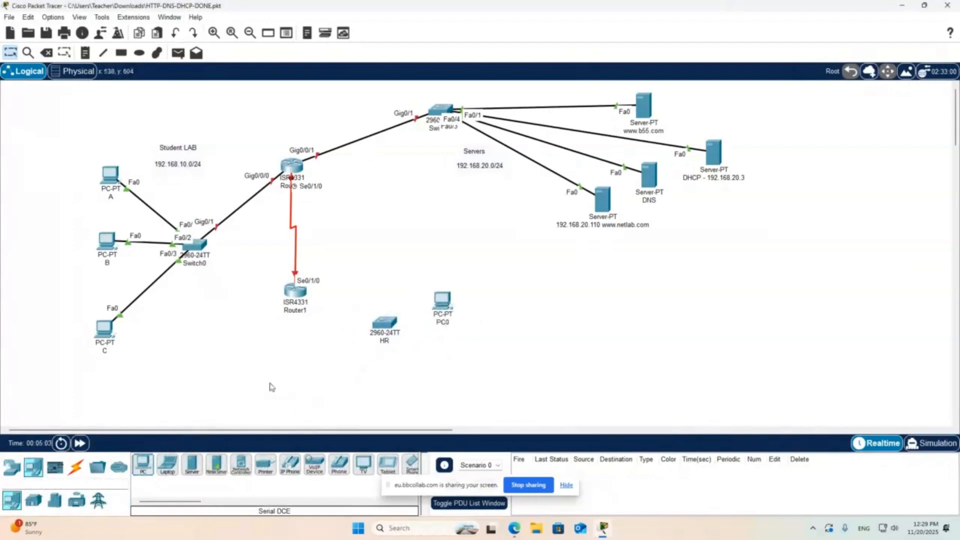
left_click_drag(143, 464, 437, 375)
- Connect Router1's GigabitEthernet0/0/0 to the HR switch's GigabitEthernet0/1 with a copper straight-through cable
left_click(76, 467)
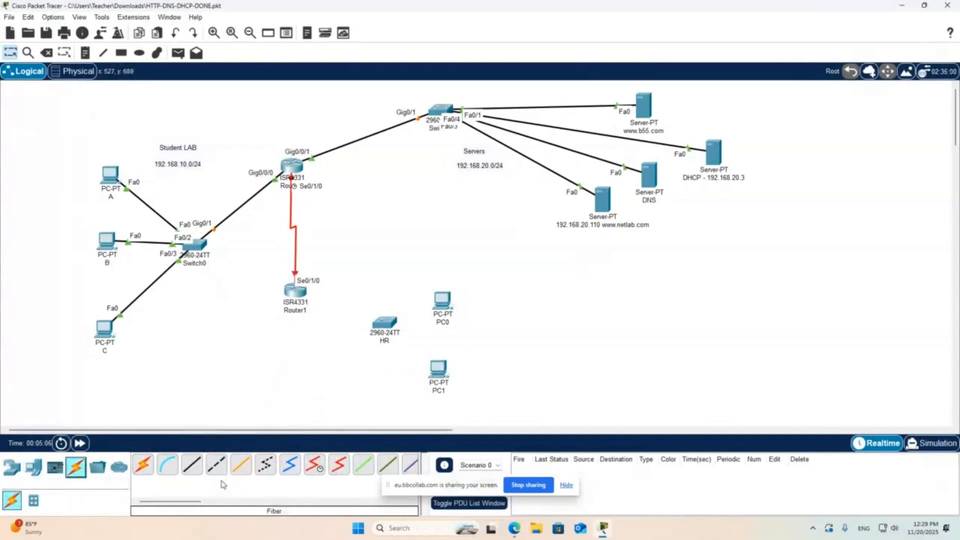
left_click(195, 473)
left_click(300, 291)
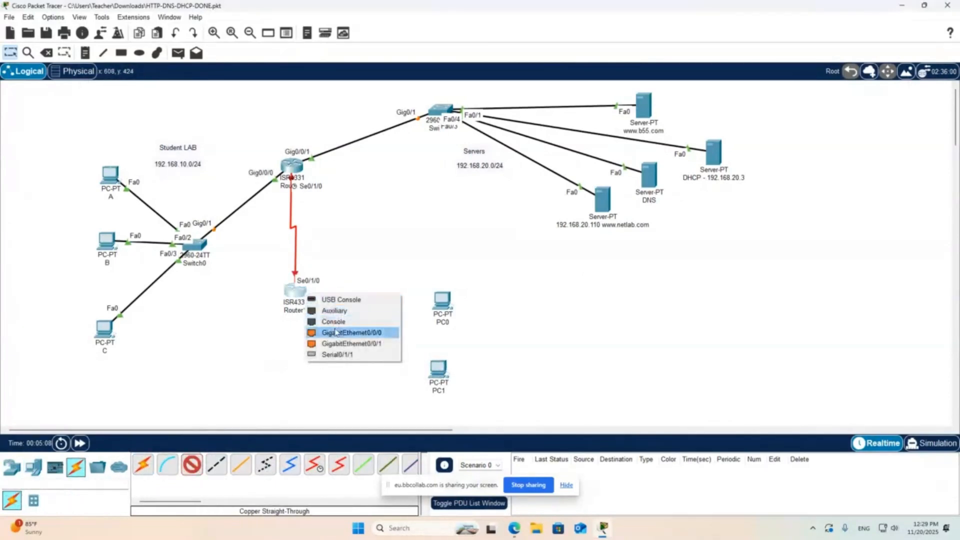
left_click(336, 334)
left_click(383, 322)
left_click(428, 248)
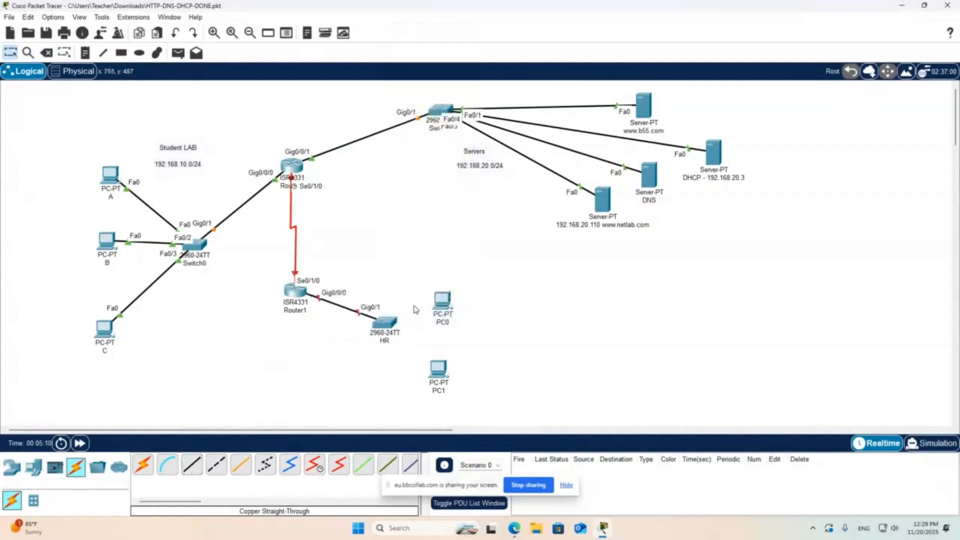
- Connect PC0's FastEthernet0 to the HR switch's FastEthernet0/1 with a copper straight-through cable
left_click(192, 465)
left_click(442, 300)
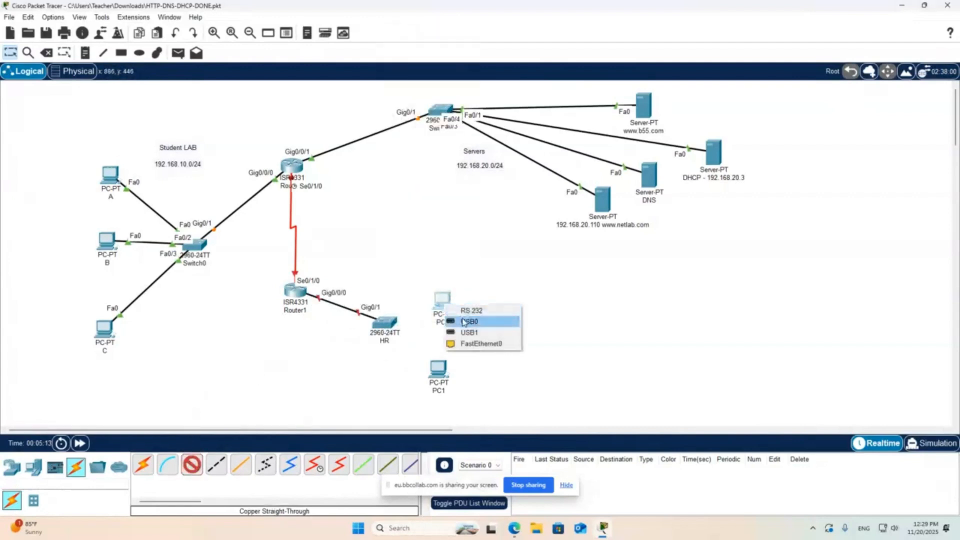
left_click(466, 344)
left_click(440, 110)
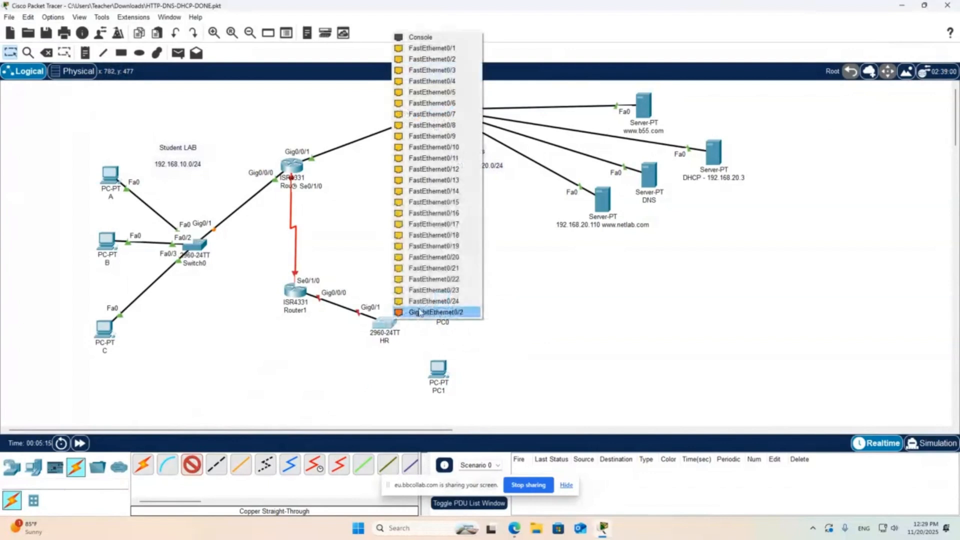
left_click(432, 48)
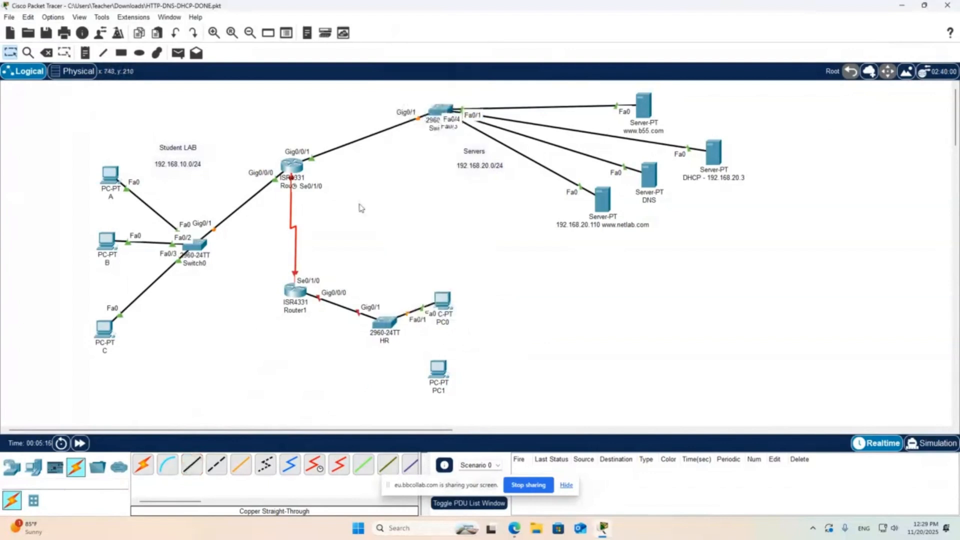
- Connect PC1's FastEthernet0 to the HR switch's FastEthernet0/2 with a copper straight-through cable
left_click(193, 466)
left_click(430, 373)
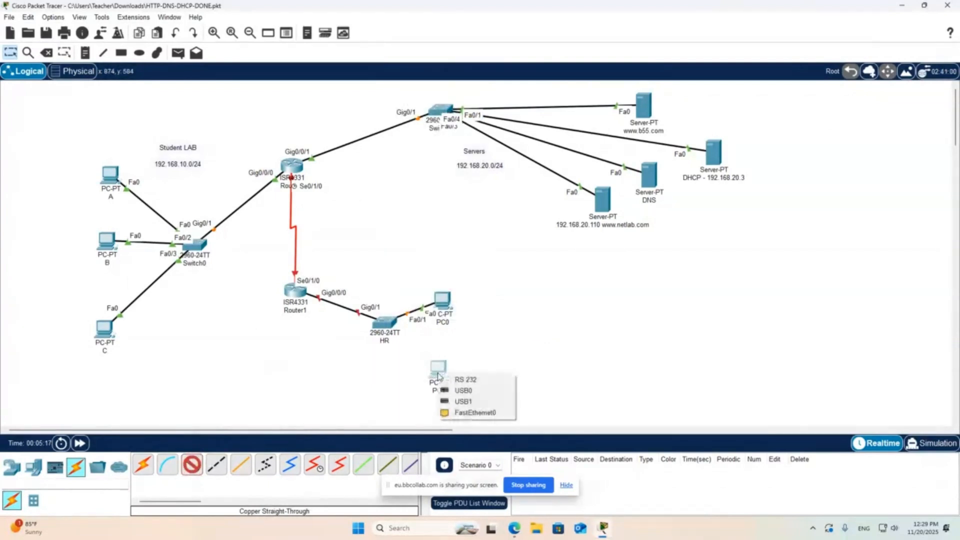
left_click(462, 411)
left_click(385, 324)
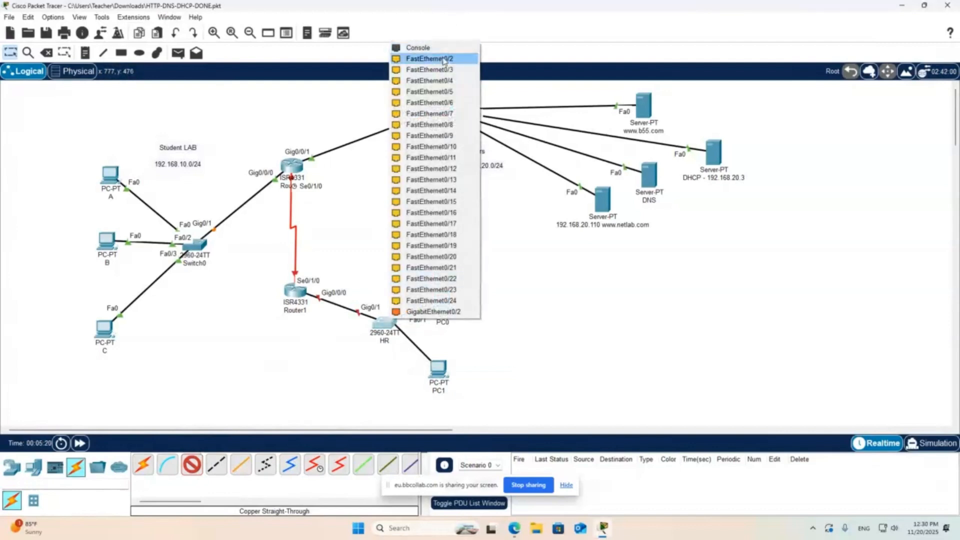
left_click(424, 70)
- Place a text note reading "HR LAN: 192.168.30.0/24" below the HR switch, beside PC1
left_click(85, 52)
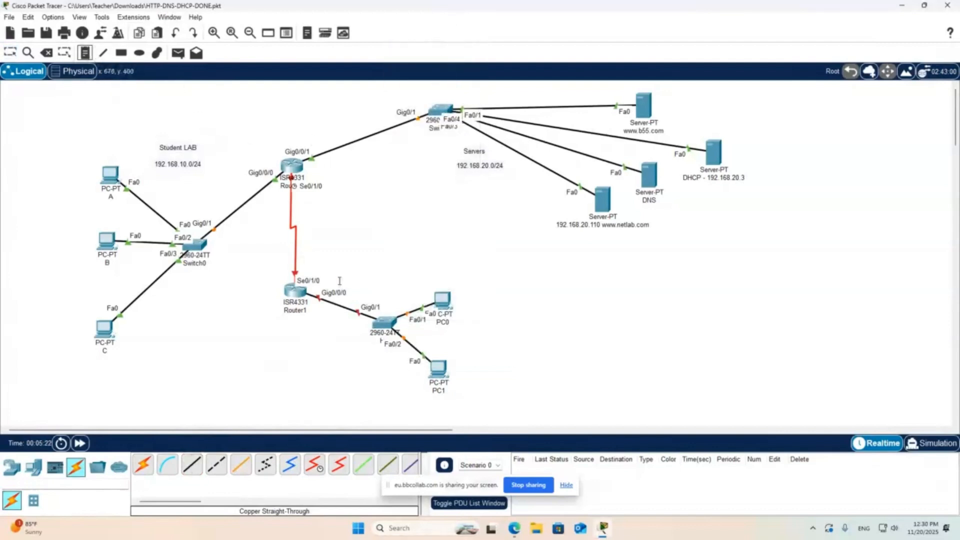
left_click(305, 383)
type("HR")
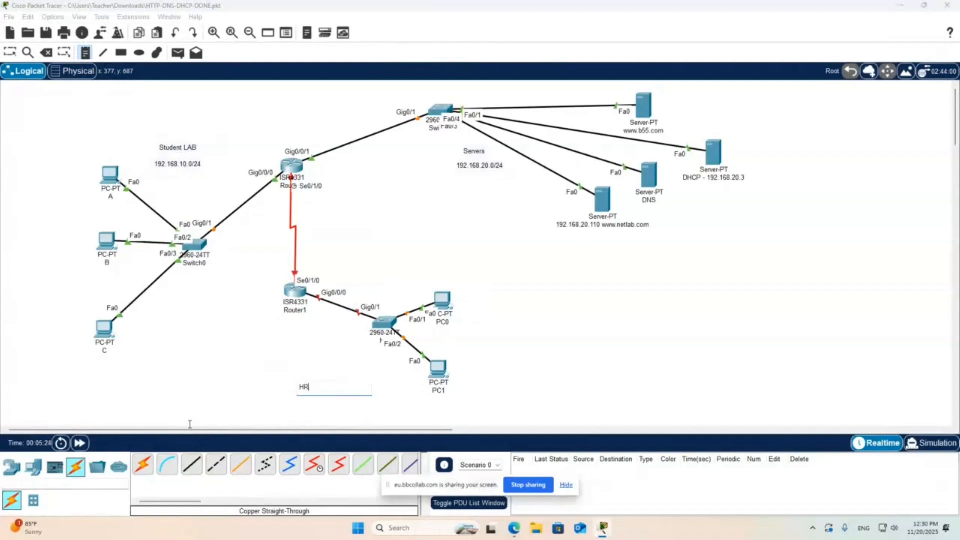
type(" LAN: 192.168.30.0/24")
key("Escape")
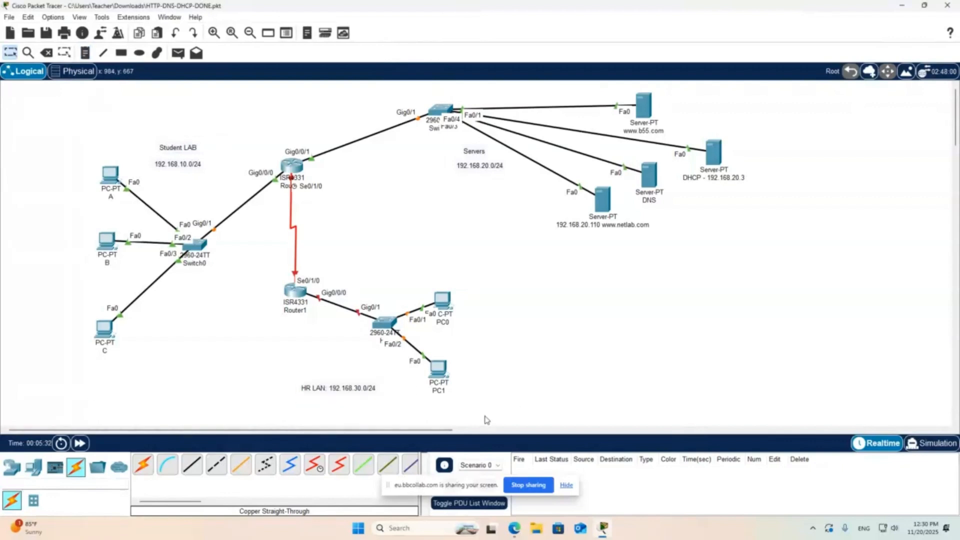
- Label the serial link between the two routers with the note "192.168.40.0/30"
left_click(89, 55)
left_click(271, 227)
type("192.168.40.0/30")
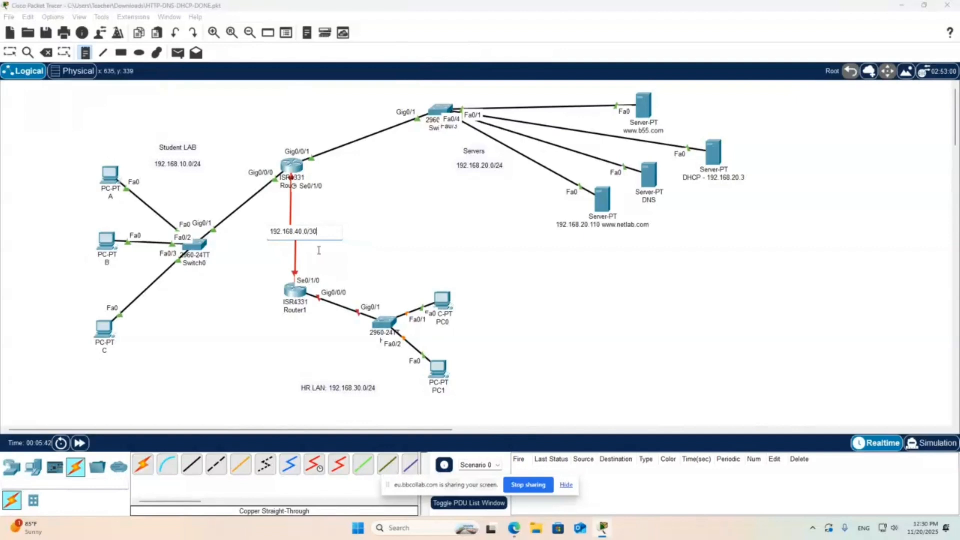
key("Escape")
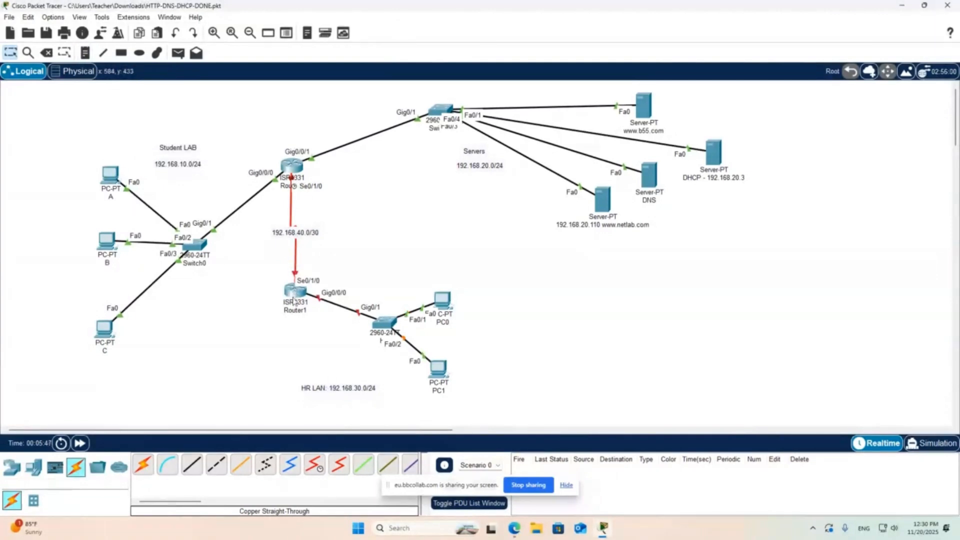
- Change the display names of the routers: Router1 to SOUTH and Router0 to NORTH
left_click(293, 311)
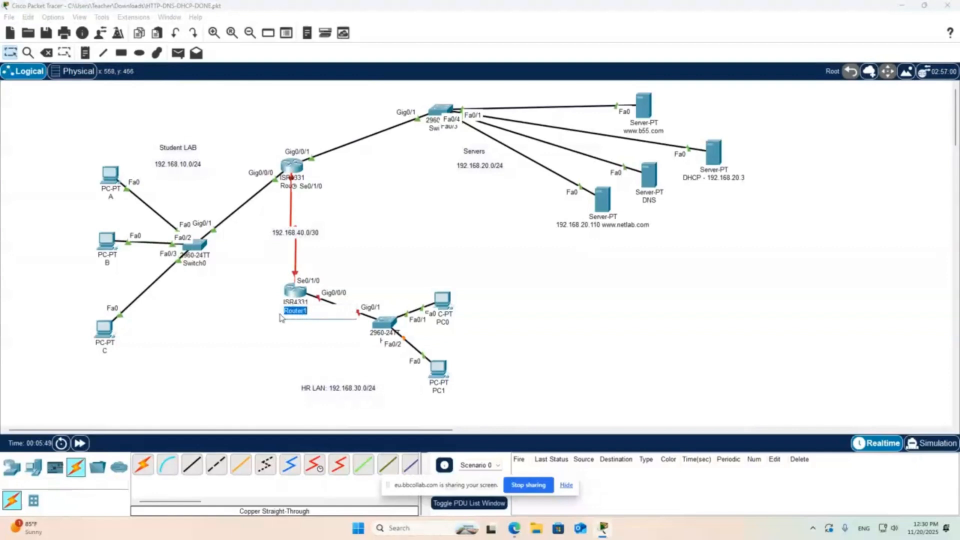
type("HR")
key("Return")
left_click(288, 185)
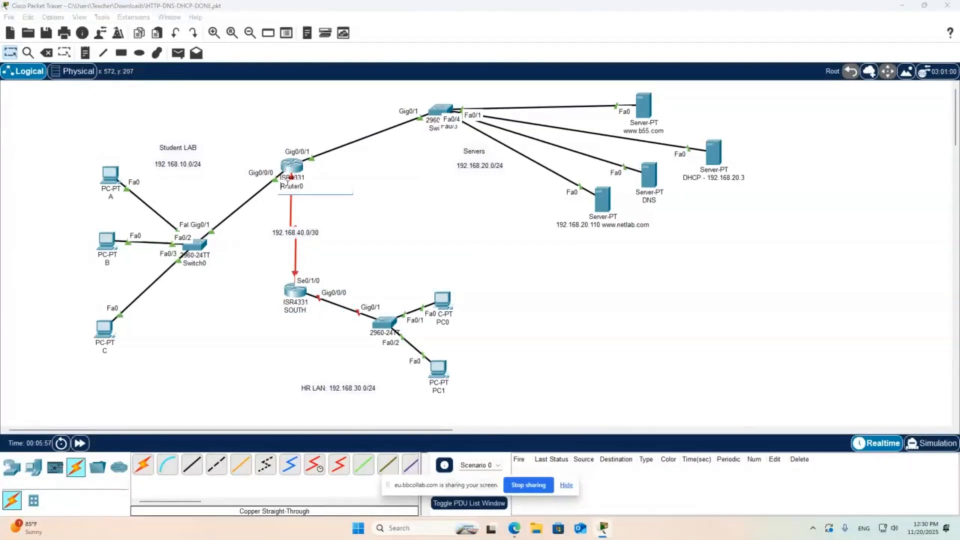
double_click(287, 185)
type("NORTH")
key("Return")
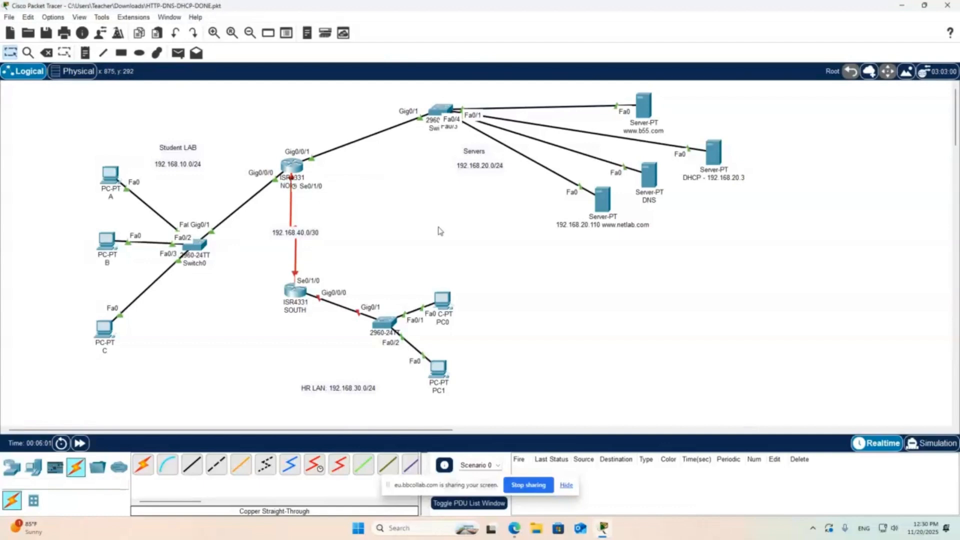
- Open the SOUTH router's command line, decline the initial configuration dialog and reach the user prompt
left_click(290, 295)
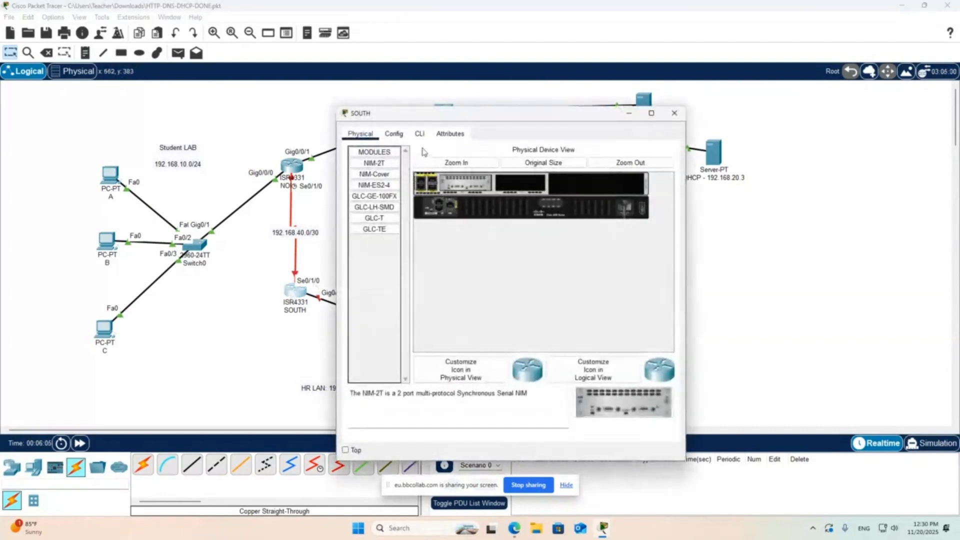
left_click(423, 134)
left_click_drag(462, 118, 706, 66)
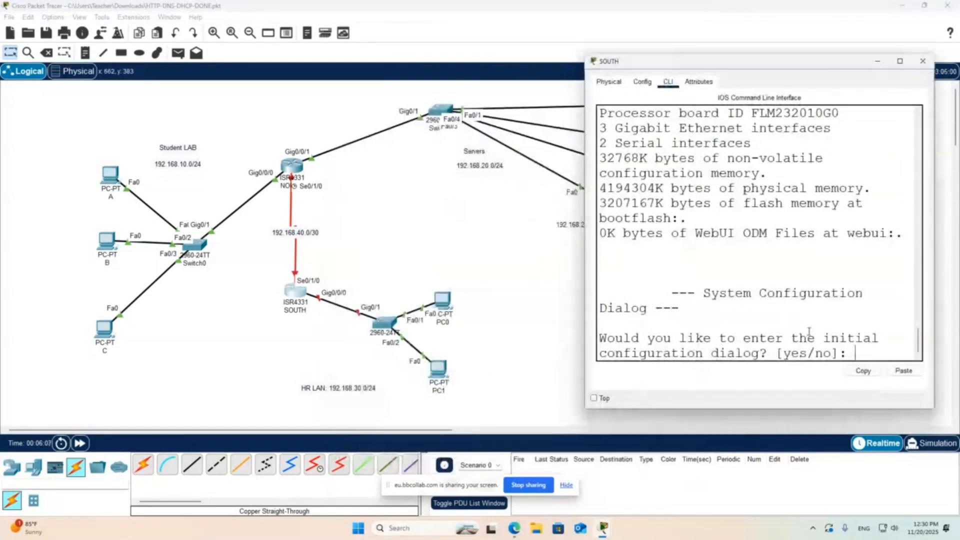
type("n")
key("Return")
key("Return")
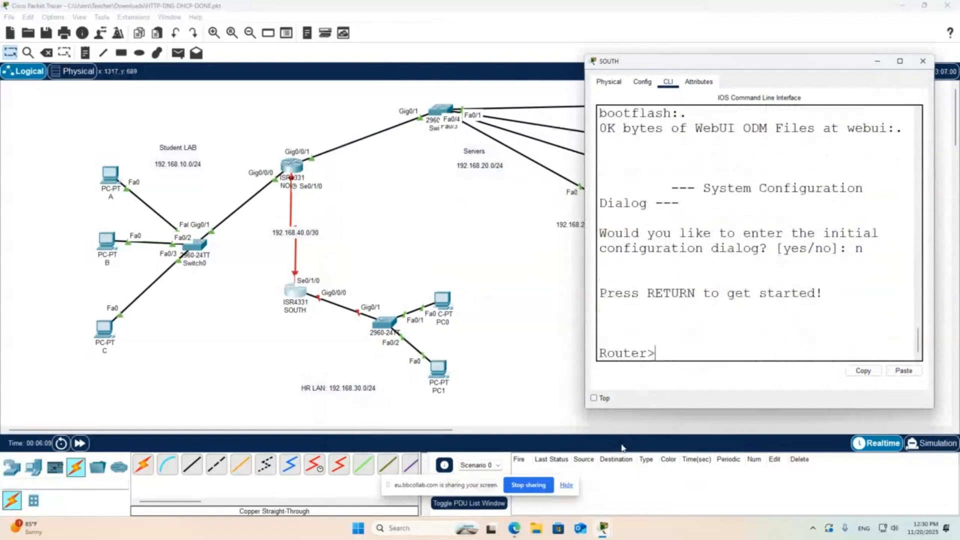
- Enter global configuration mode on the SOUTH router and set its hostname to SOUTH
type("ena")
key("Return")
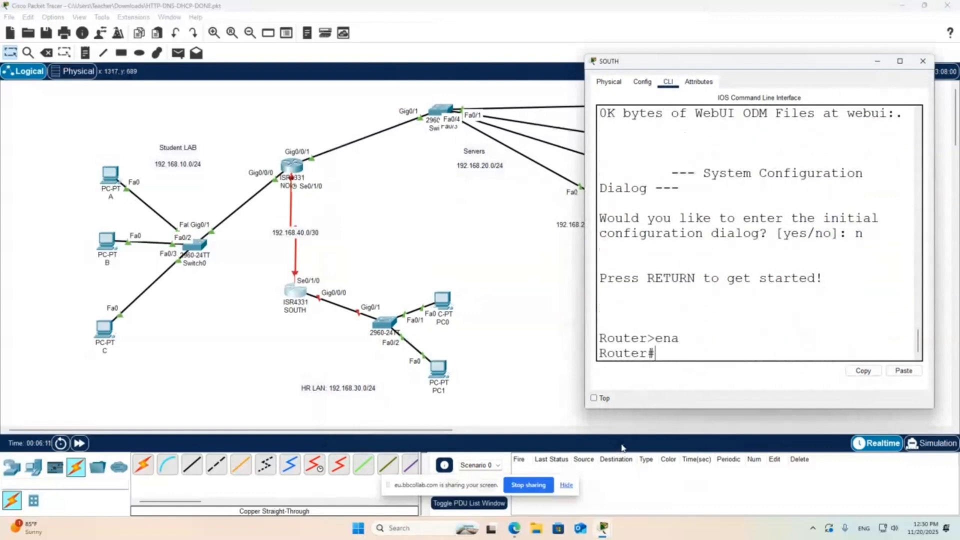
type("conf t")
key("Return")
type("j")
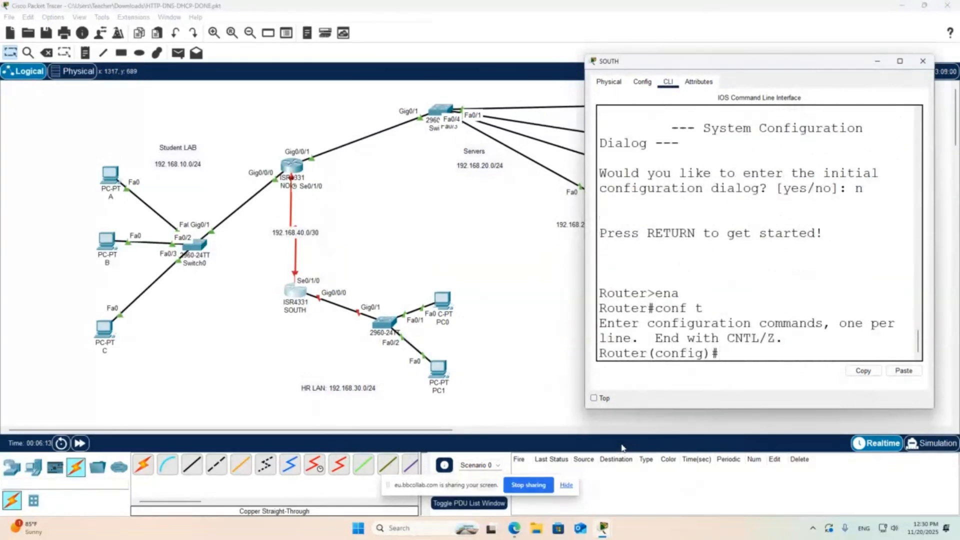
type("hostname SO")
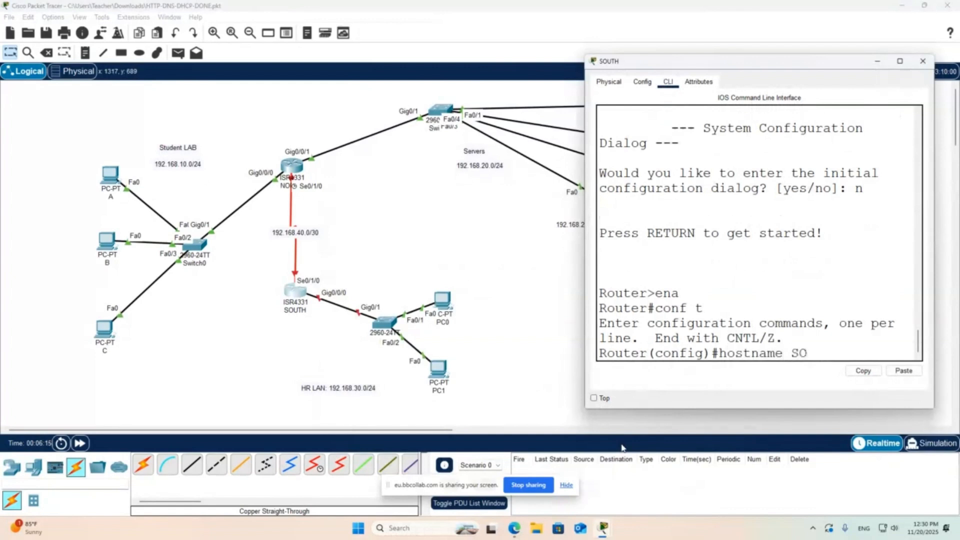
type("Y")
type("UTH")
key("Return")
- Assign 192.168.30.1 with mask 255.255.255.0 to SOUTH's interface gi0/0/0 and enable the interface
type("ig)#i")
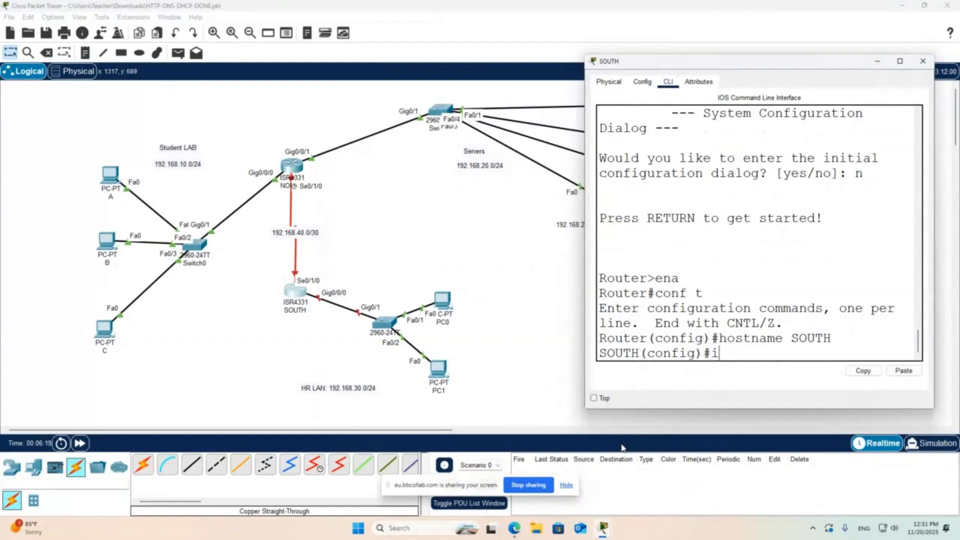
type("nt gi0/0/0")
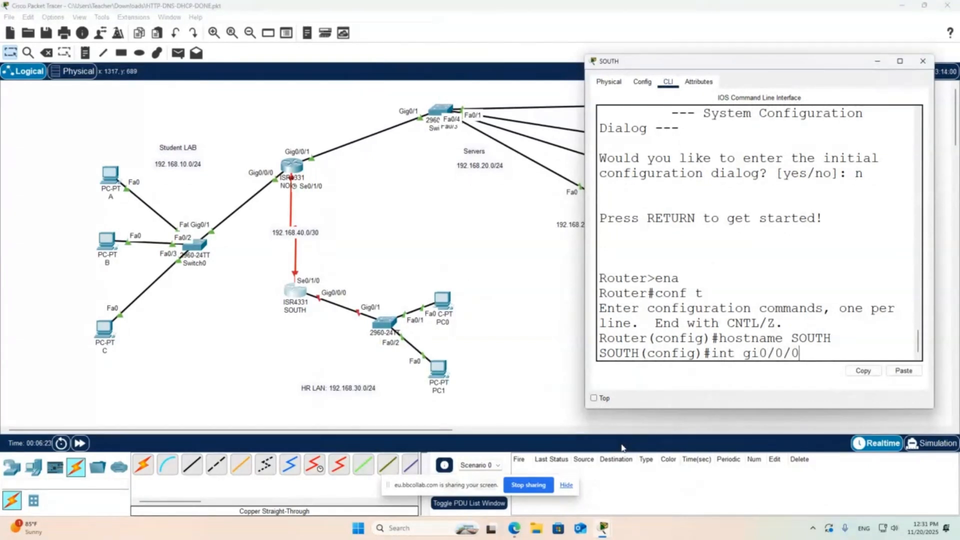
key("Return")
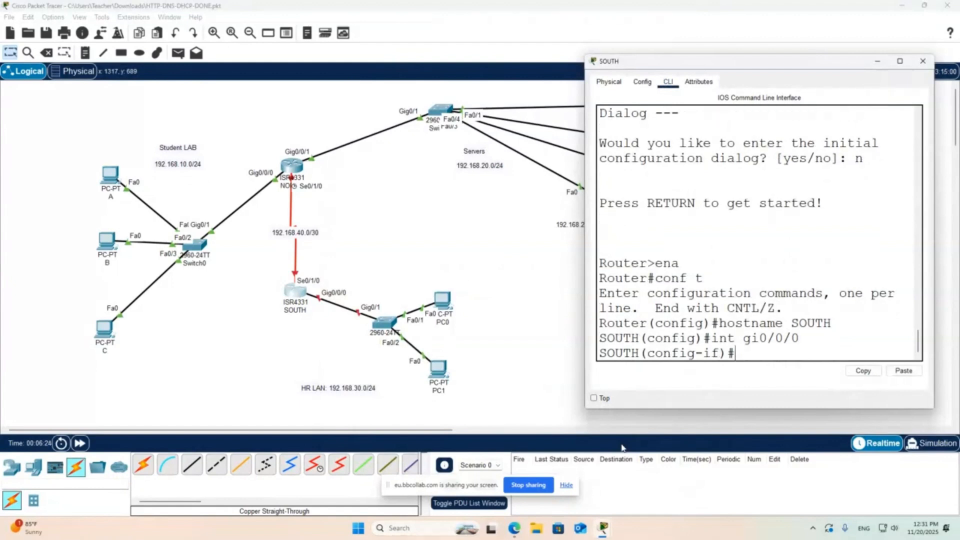
type("ip addres")
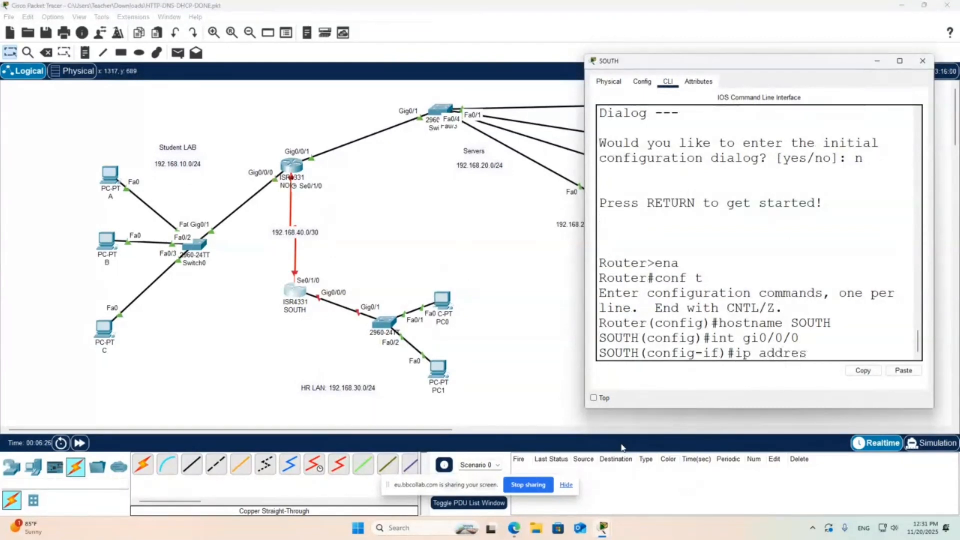
type("s 192.168.30.1 255")
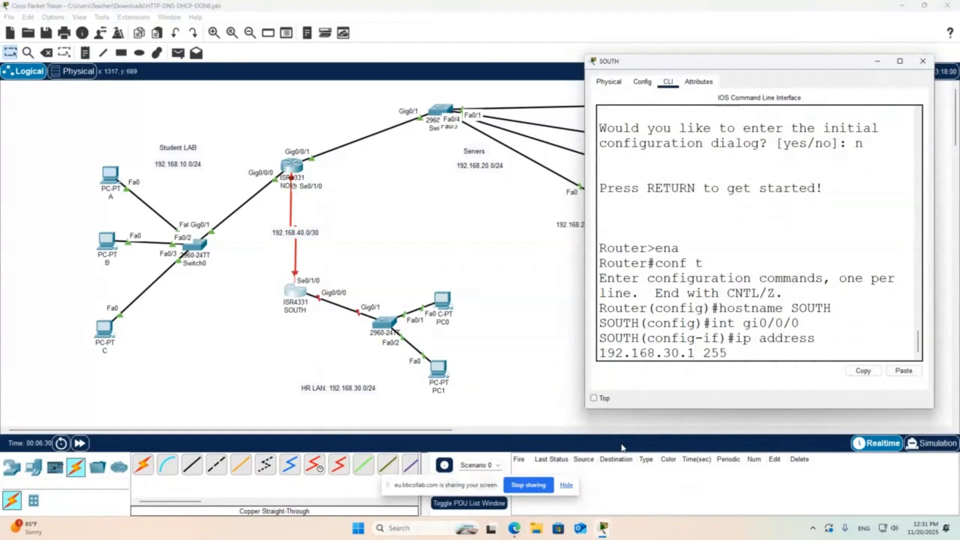
type(".255.255.255.0")
key("Return")
type("no shut")
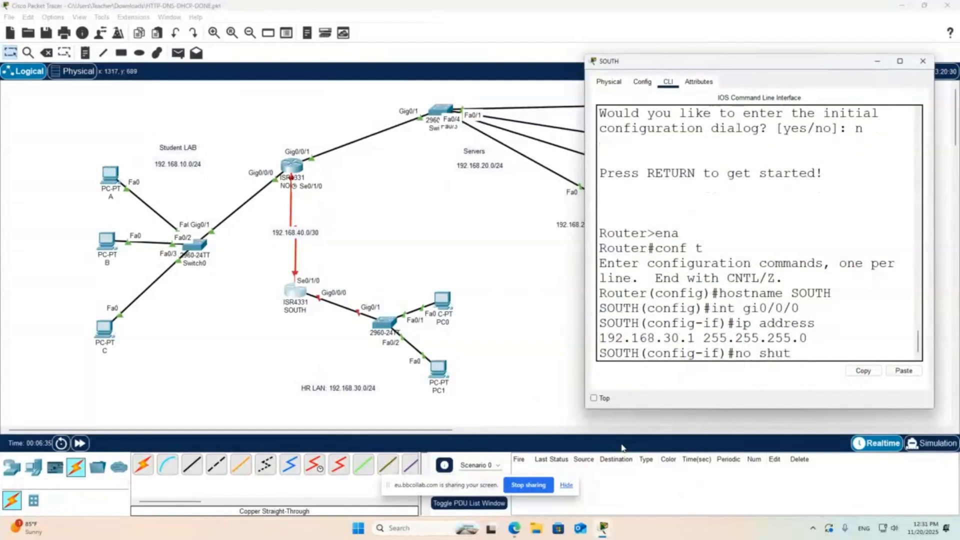
key("Return")
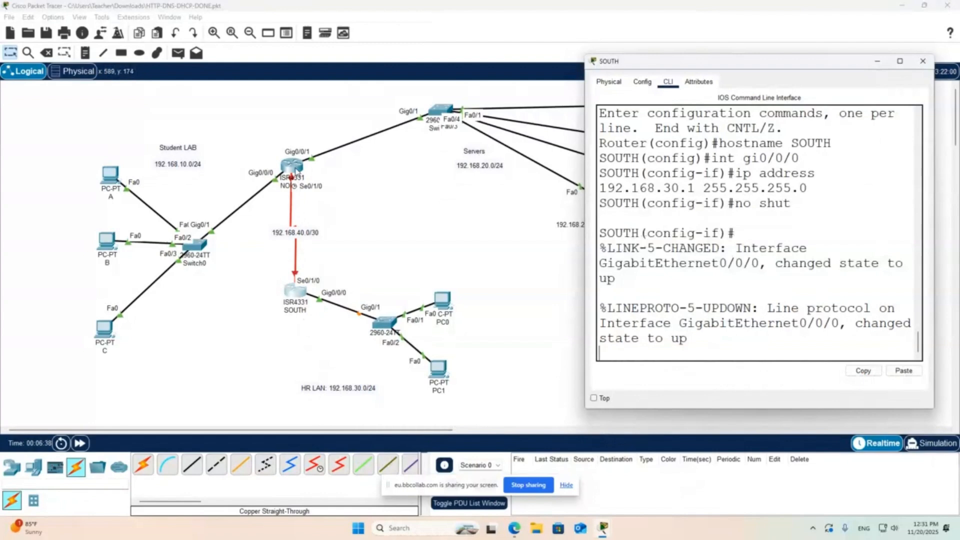
- Open the NORTH router's command line, enter global configuration mode and set its hostname to NORTH
left_click(296, 170)
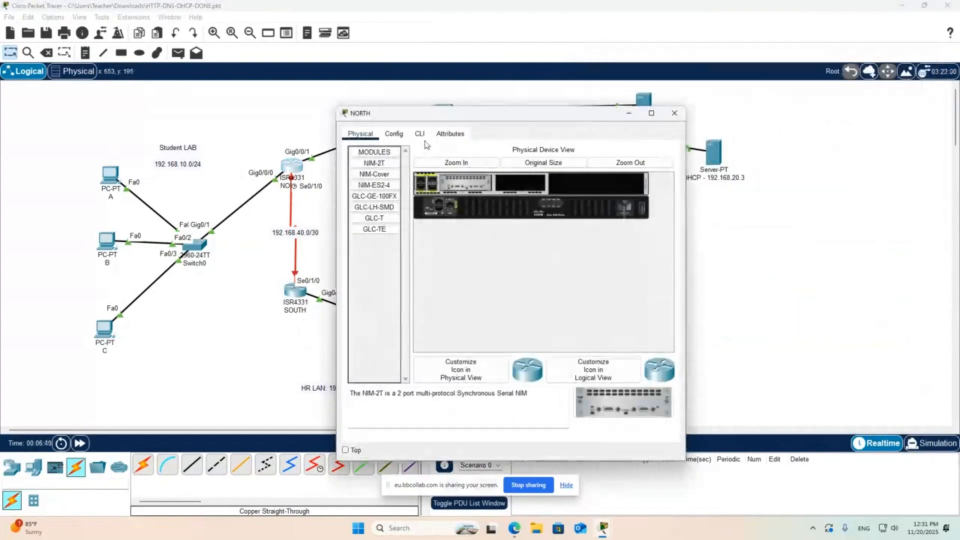
left_click(420, 134)
left_click_drag(475, 113, 582, 101)
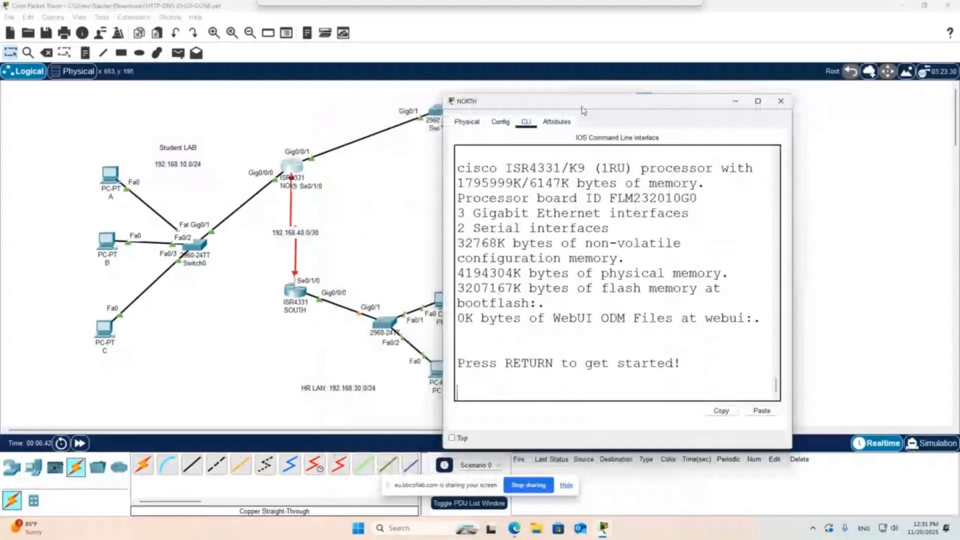
key("Return")
type("ena")
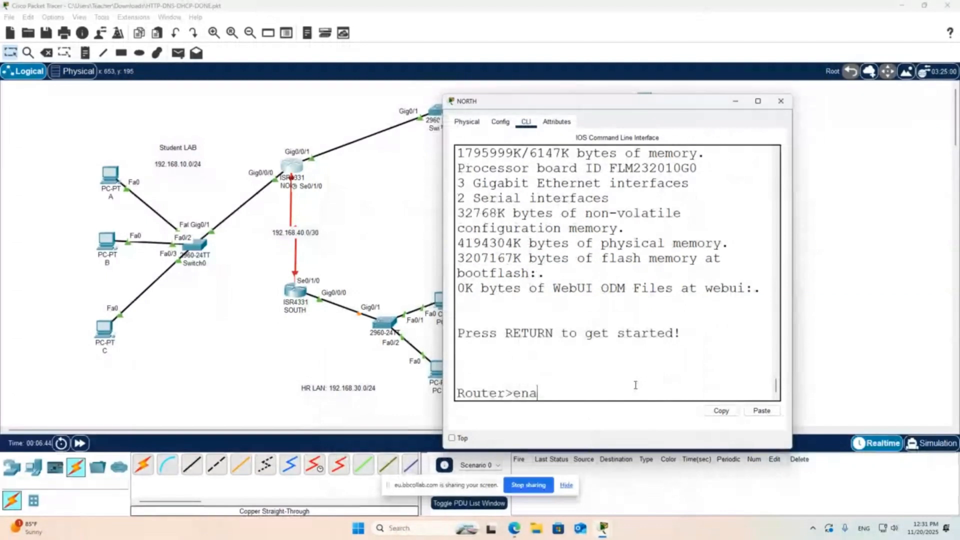
key("Return")
type("conf t")
key("Return")
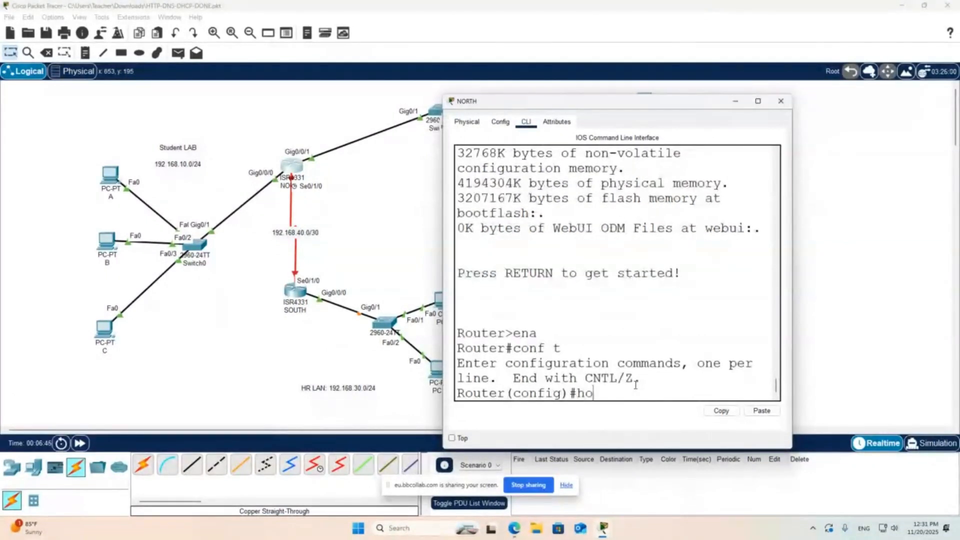
type("hostname NORTH")
key("Return")
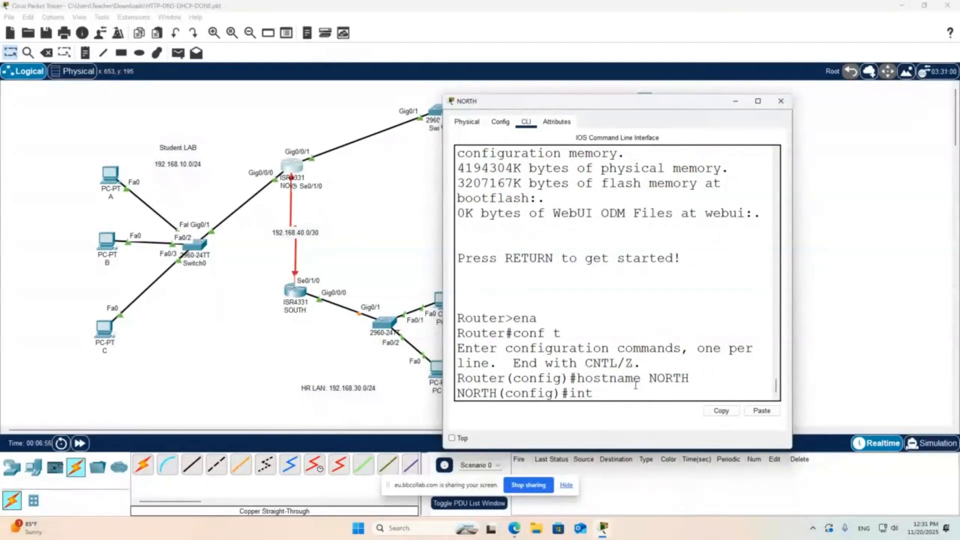
- Assign 192.168.40.1 with mask 255.255.255.252 to NORTH's interface se0/1/0 and enable the interface
type("int se0/1/0")
key("BackSpace")
type("/0")
key("Return")
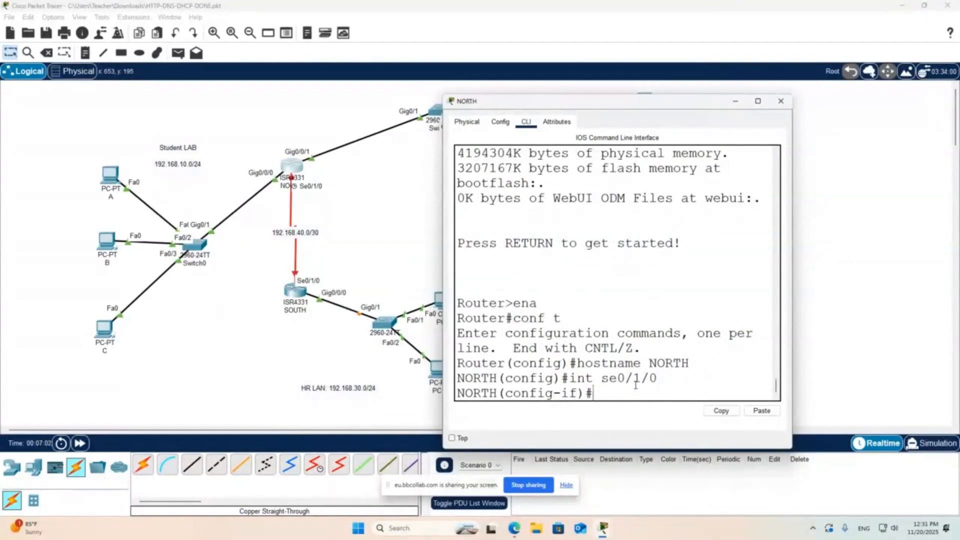
type("ip address 192.16")
type("8.")
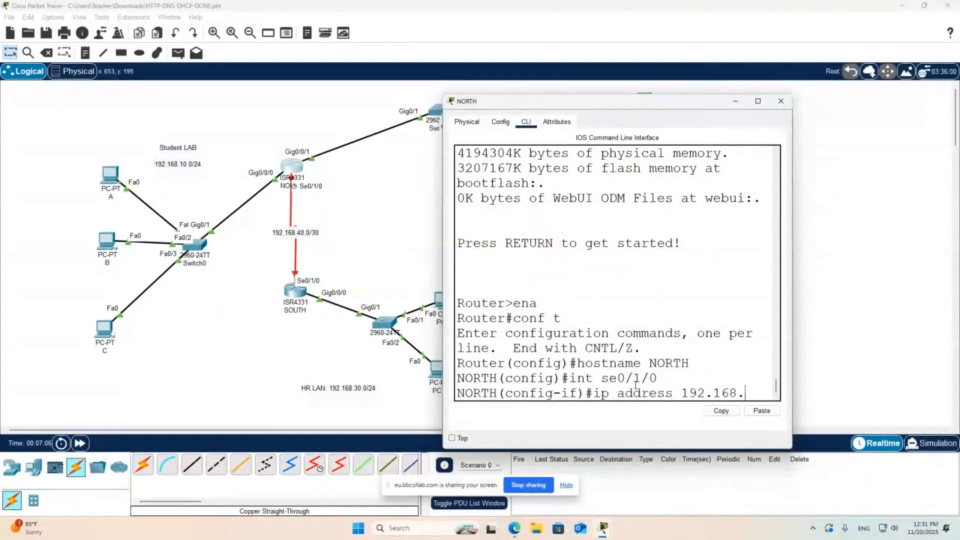
type("40.1 255.2")
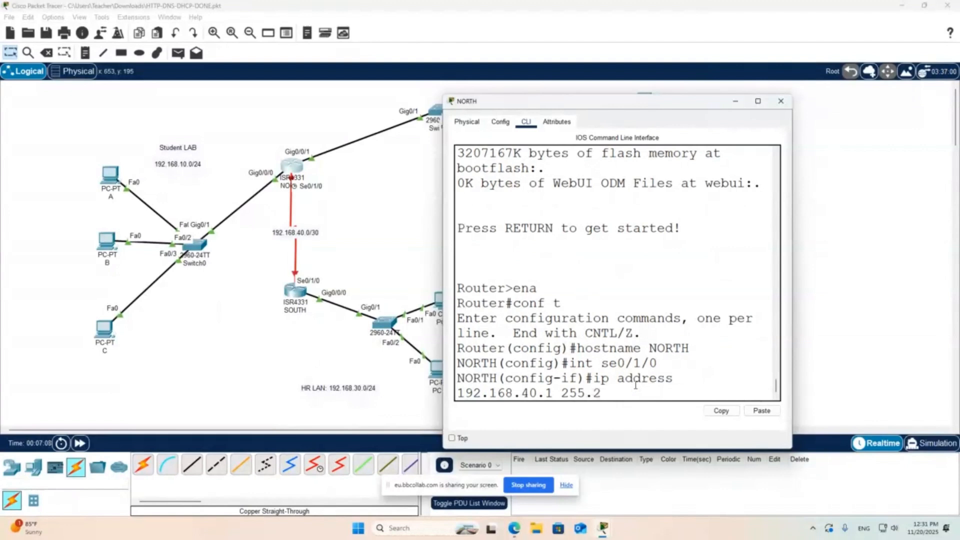
type("55.255.252")
key("Return")
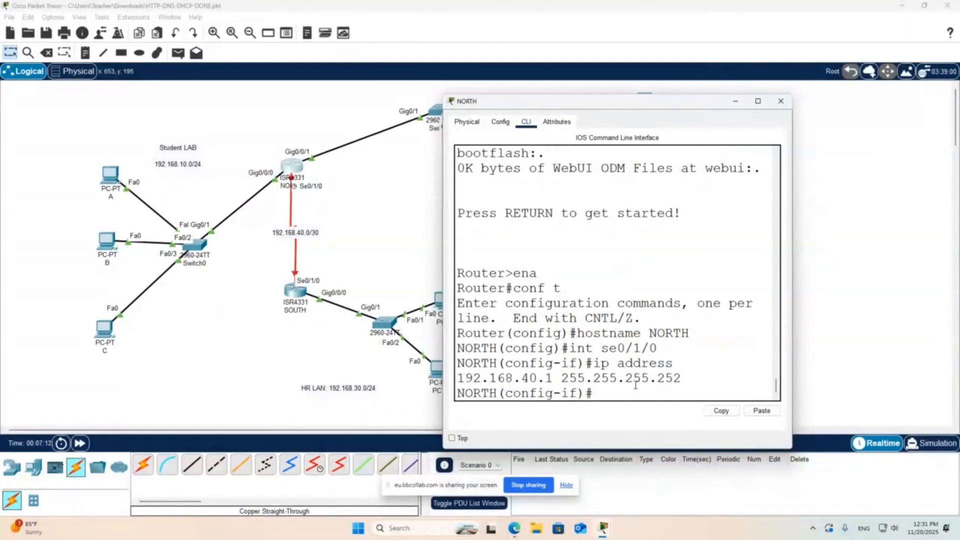
type("no shut")
key("Return")
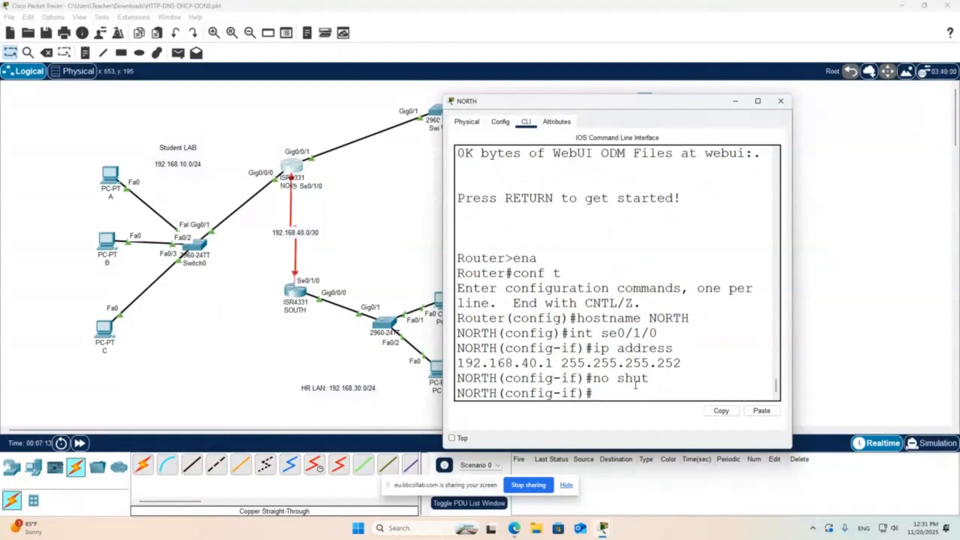
- Open the SOUTH router's command line and enter configuration of serial interface se0/1/0
left_click(298, 295)
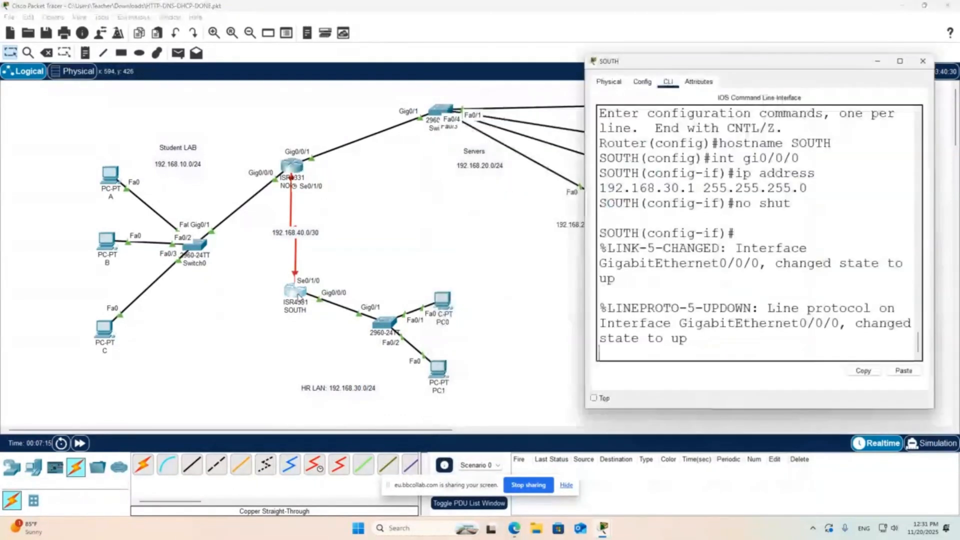
key("Return")
type("int s")
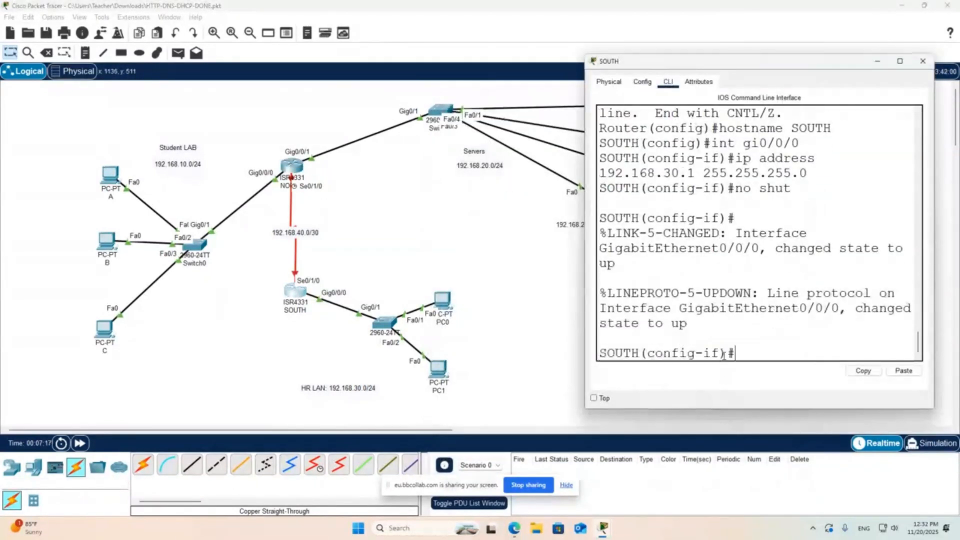
type("e0/10/")
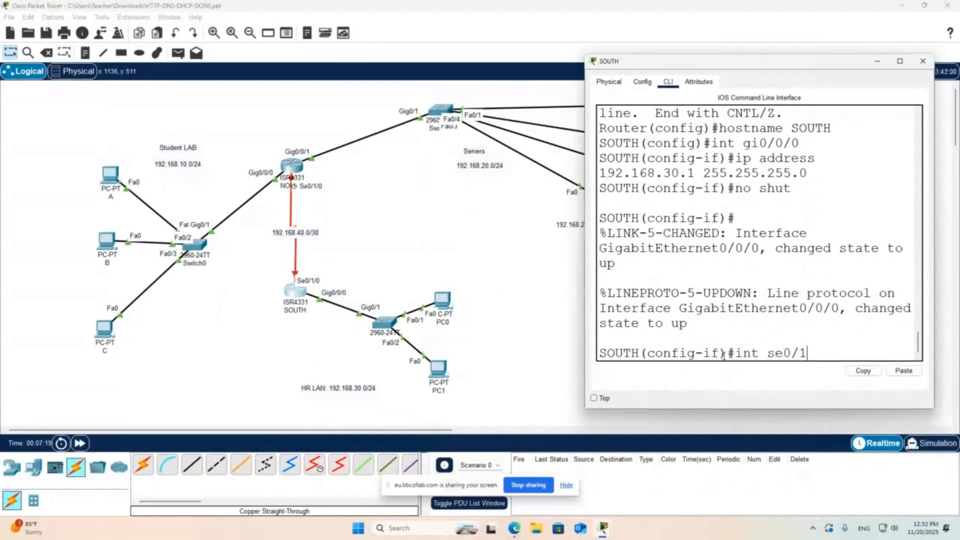
key("BackSpace")
key("BackSpace")
type("/0")
key("Return")
- Assign 192.168.40.2 with mask 255.255.255.252 to SOUTH's se0/1/0, enable the interface and close the router window
type("ip a")
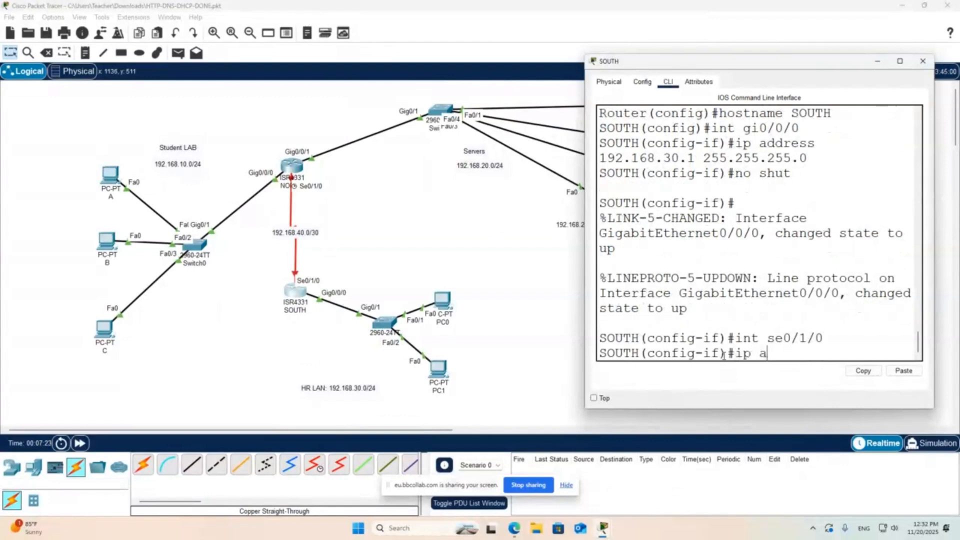
type("ddress 1921.68.")
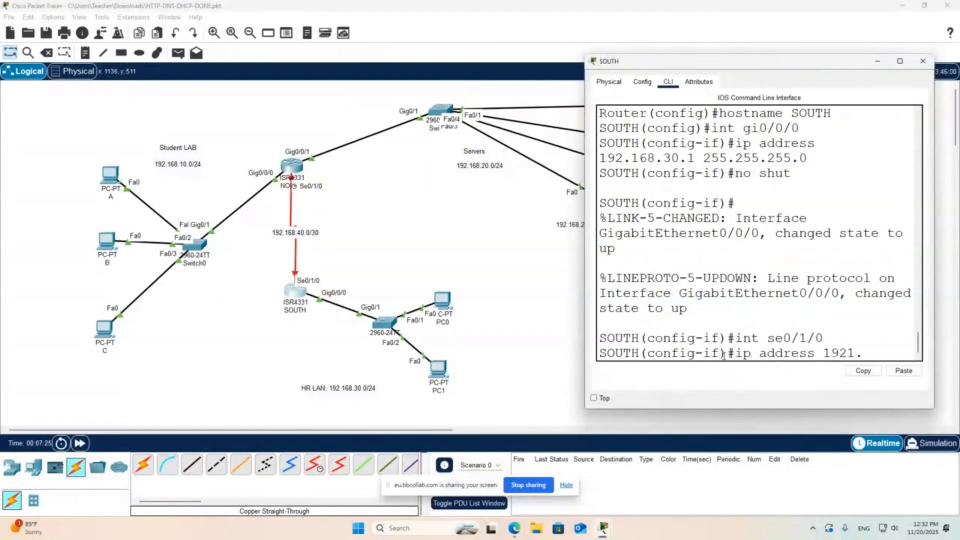
key("BackSpace")
key("BackSpace")
key("BackSpace")
key("BackSpace")
key("BackSpace")
type(".168.40.2 255")
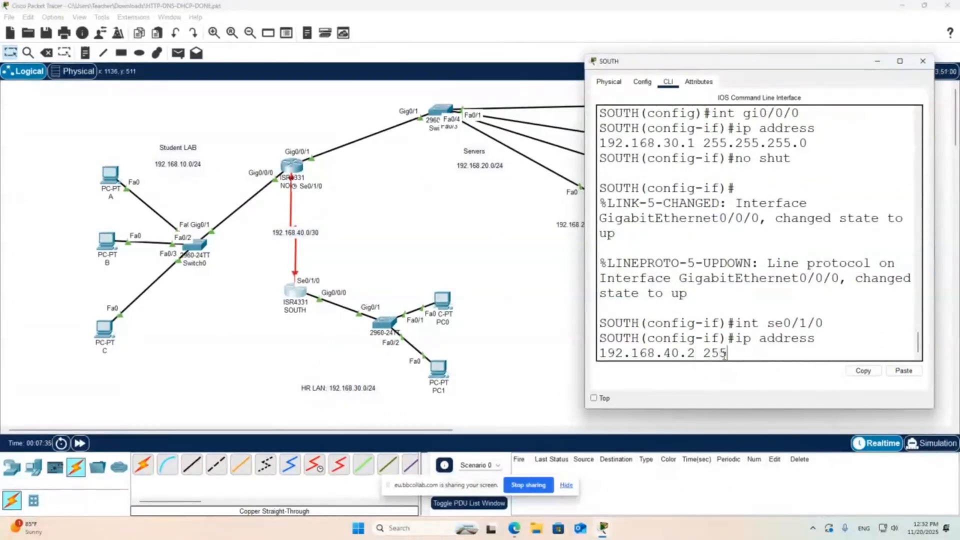
type(".255.255.252")
key("Return")
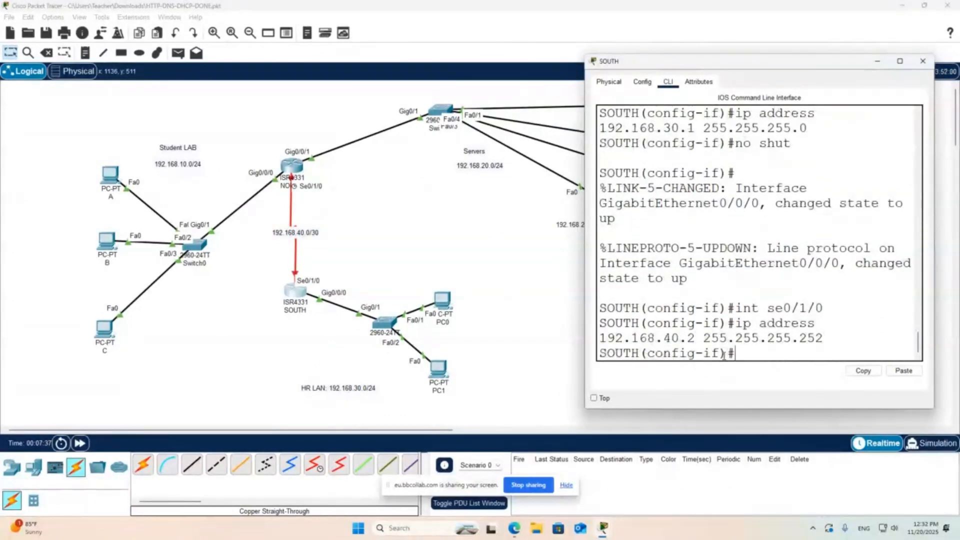
type("no shut")
key("Return")
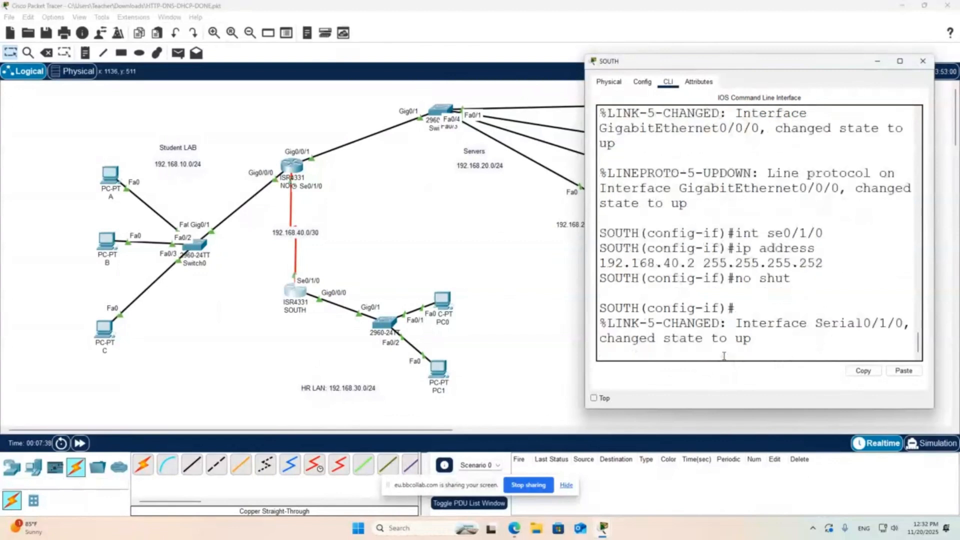
left_click(922, 61)
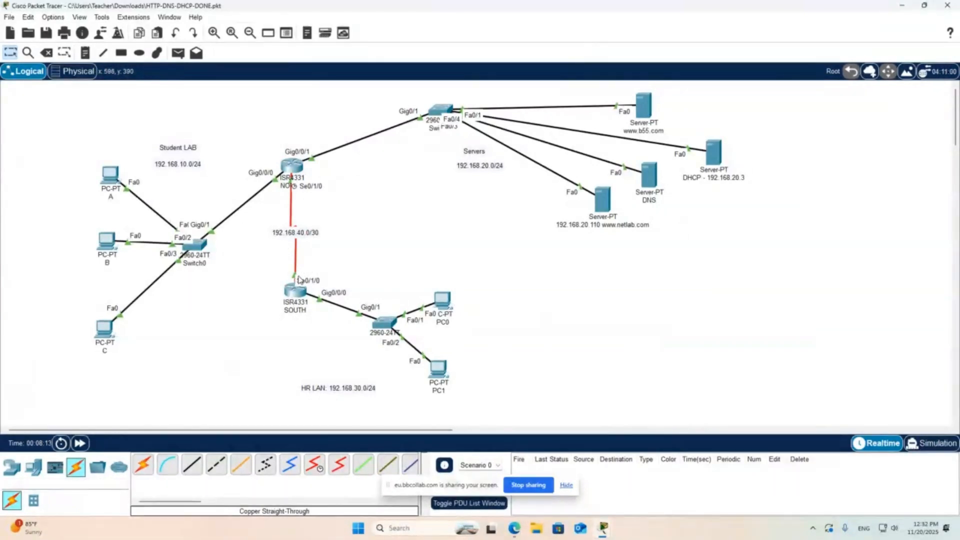
- Open the NORTH router's command line, return to global configuration mode and widen its window
left_click(291, 166)
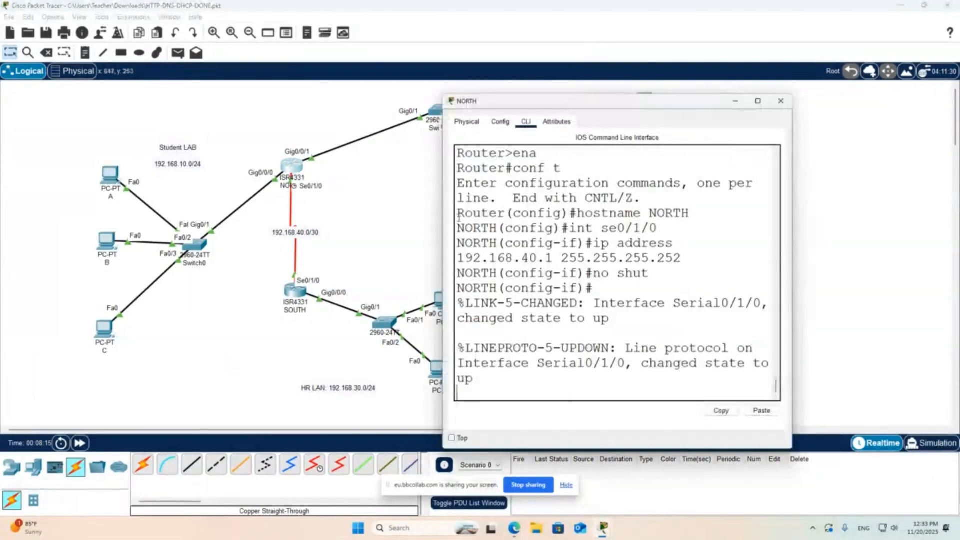
key("Return")
type("e")
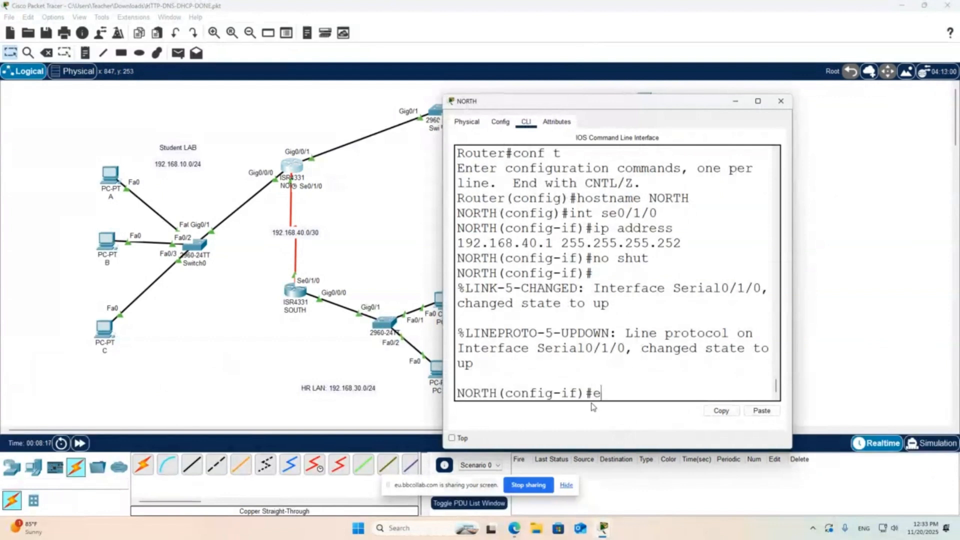
type("xit")
key("Return")
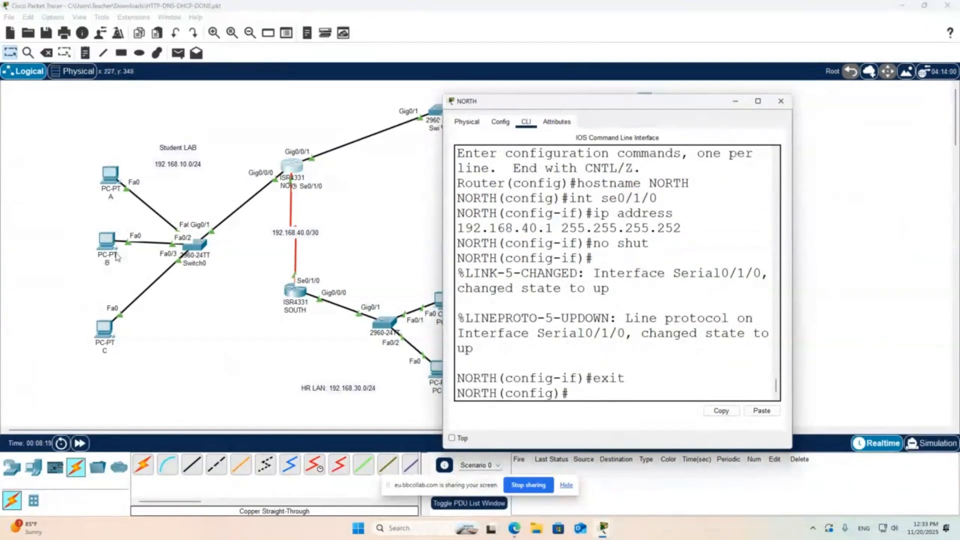
left_click_drag(443, 236, 411, 235)
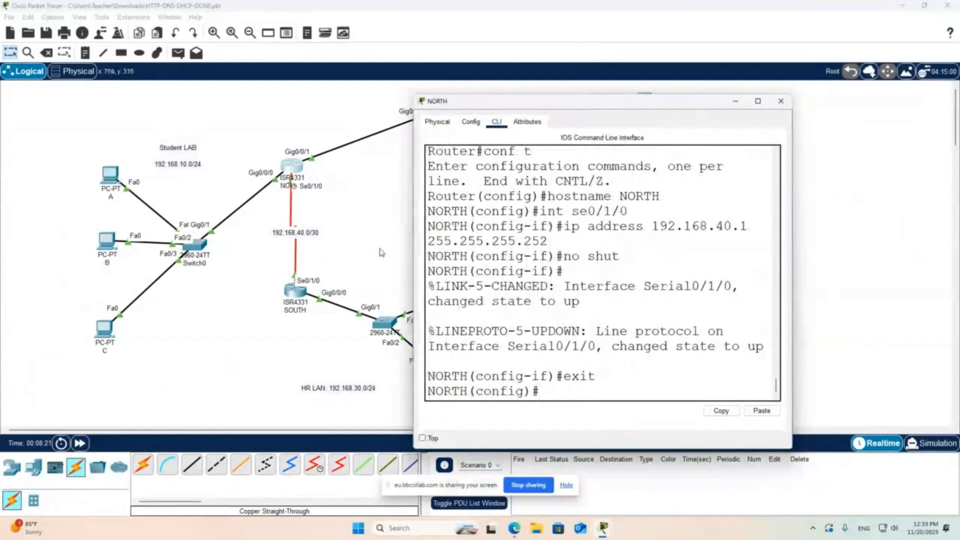
- Add a static route on NORTH to 192.168.30.0 with mask 255.255.255.0 via next hop 192.168.40.2
type("ip route 192.168.")
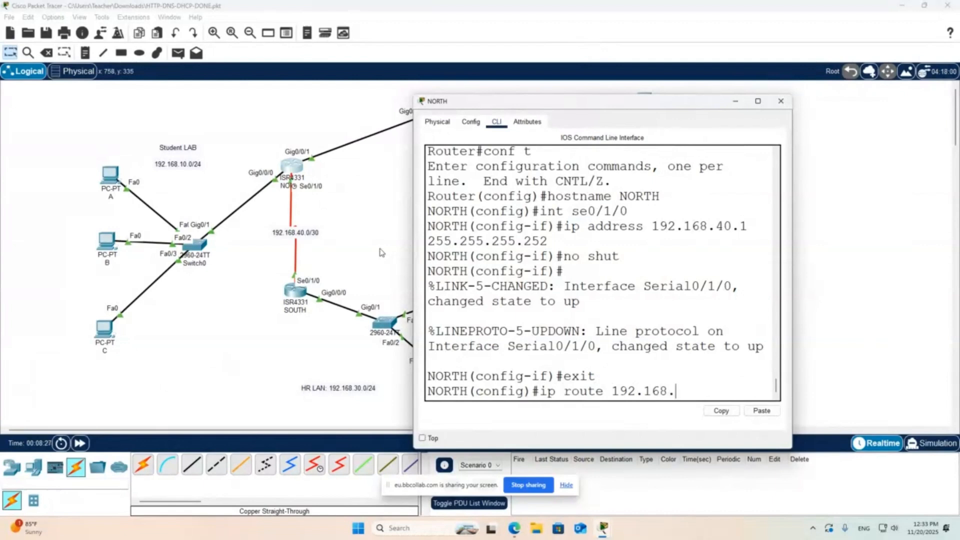
type("30.0 255.255.255.0 ")
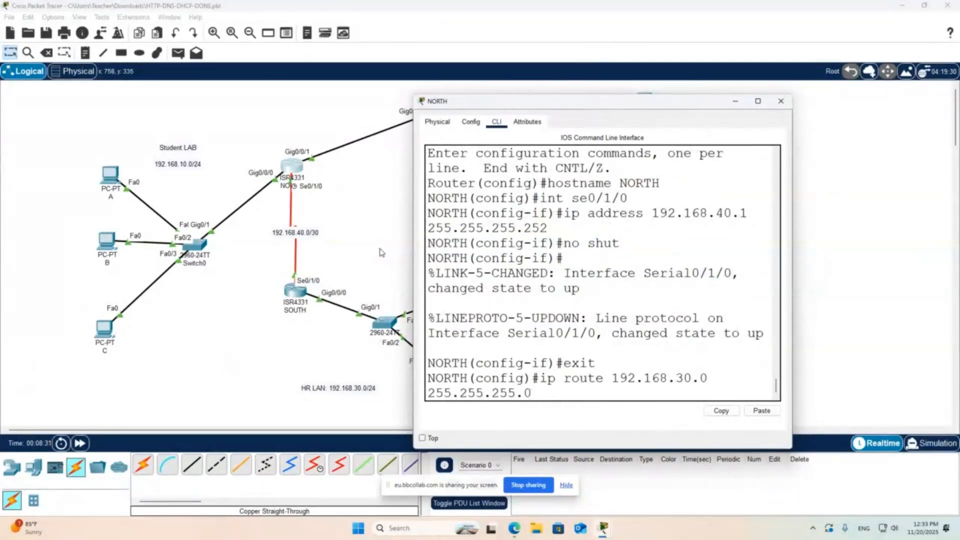
type("192.168.40.2")
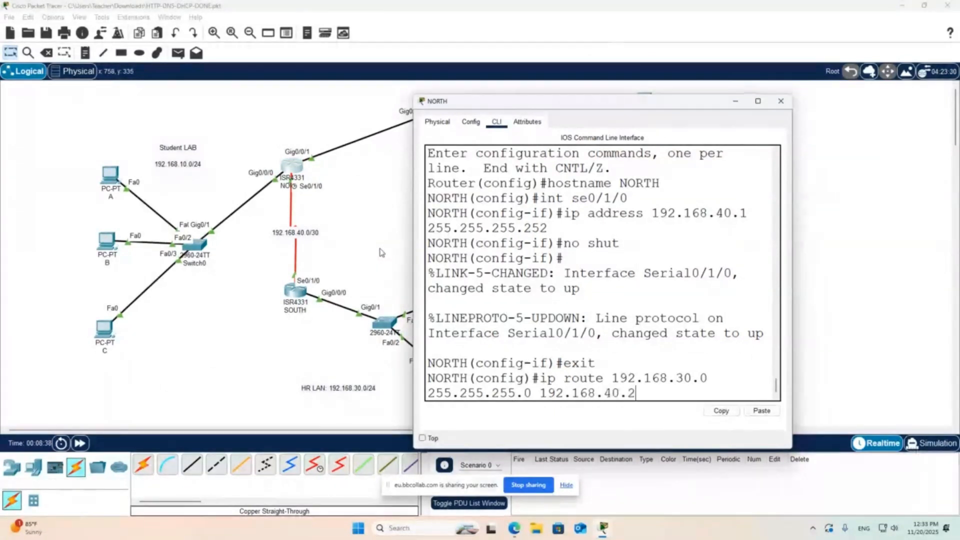
key("Return")
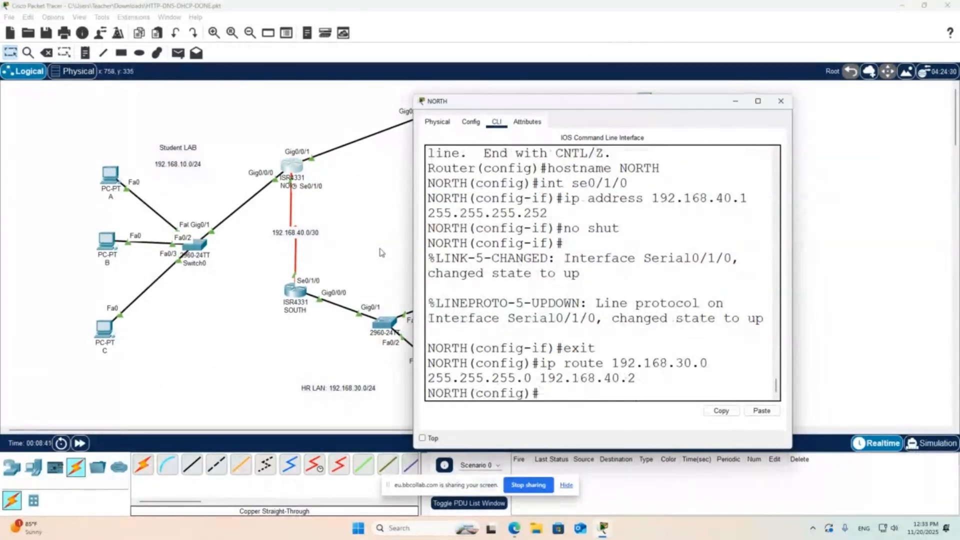
left_click(234, 254)
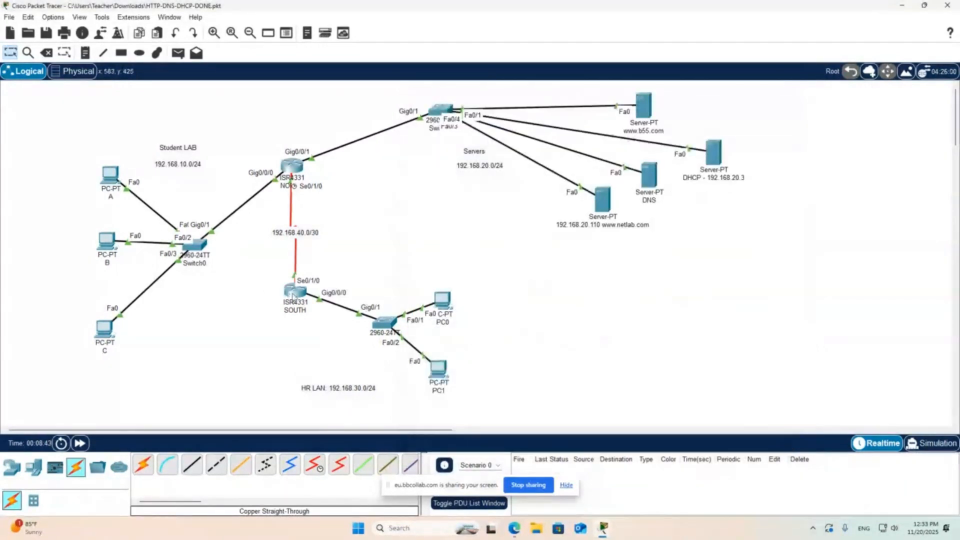
- Open the SOUTH router's command line and leave interface configuration for global configuration mode
left_click(294, 292)
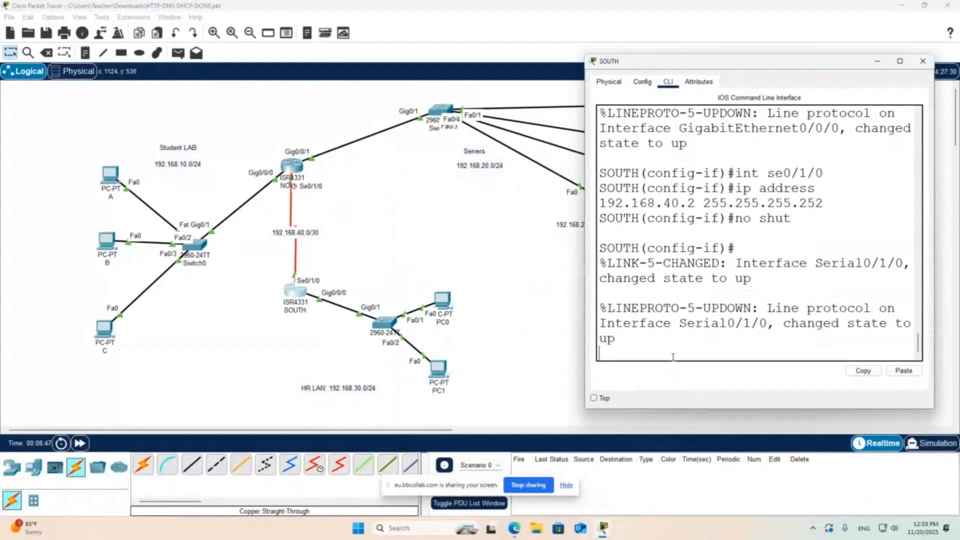
key("Return")
type("exit")
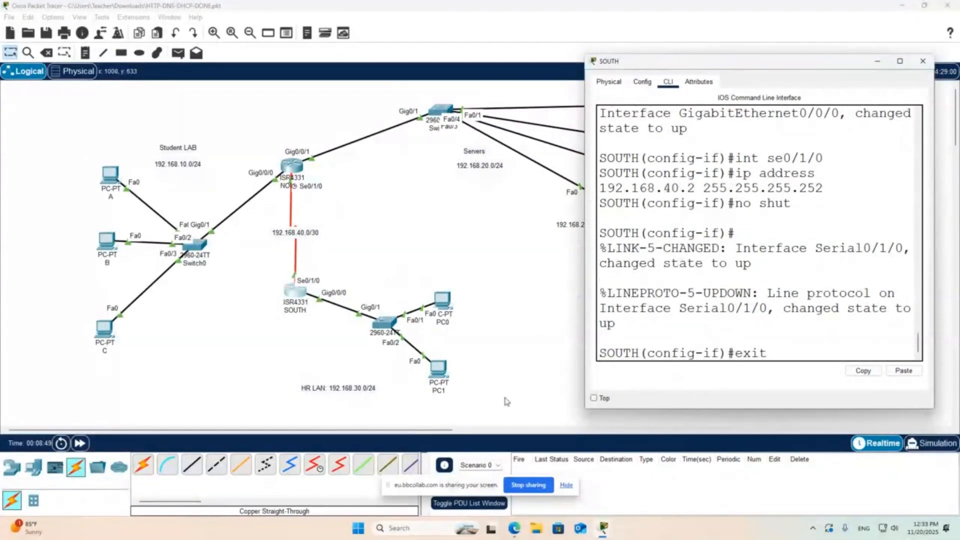
key("Return")
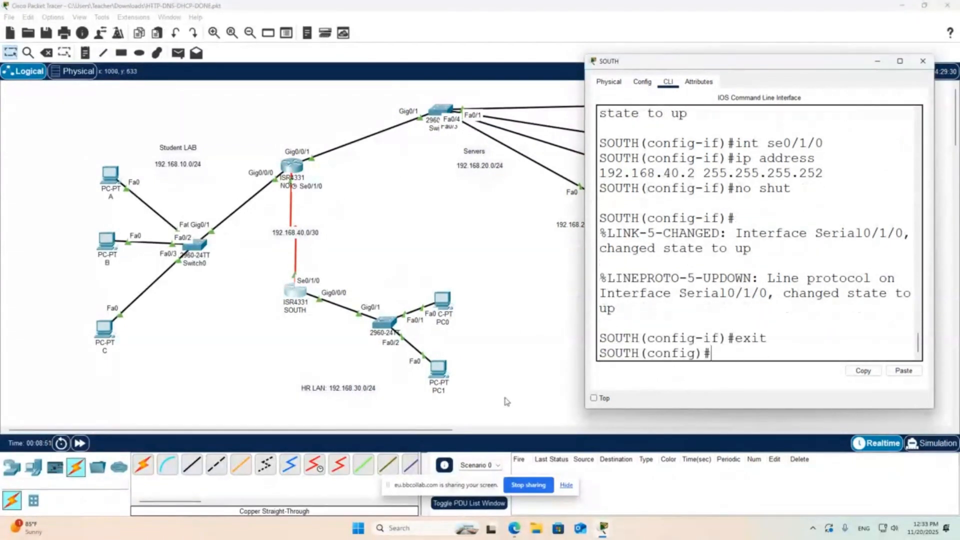
- Add a static route on SOUTH to 192.168.10.0 with mask 255.255.255.0 via next hop 192.168.40.1
type("ip route 192.168")
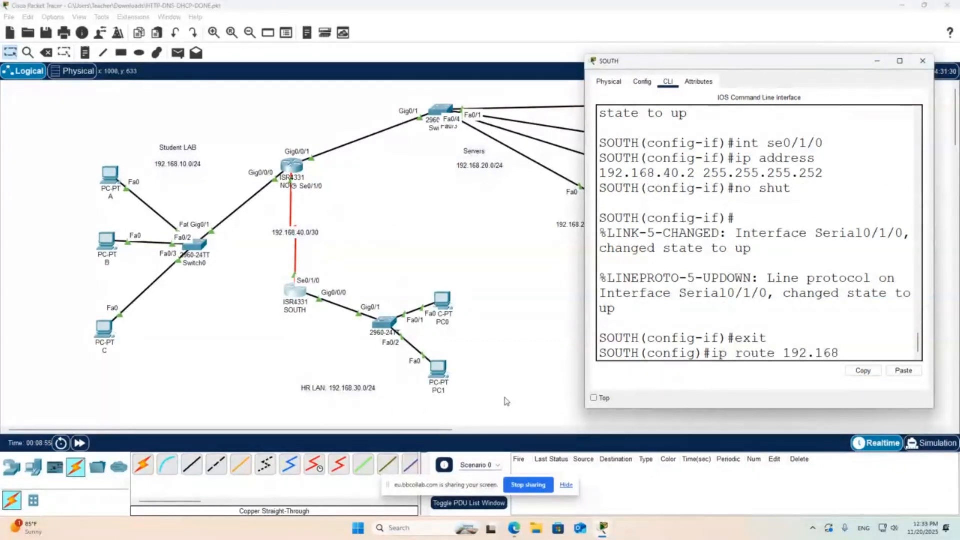
type(".10.0 2")
key("BackSpace")
type("10.0 255.255.255.0")
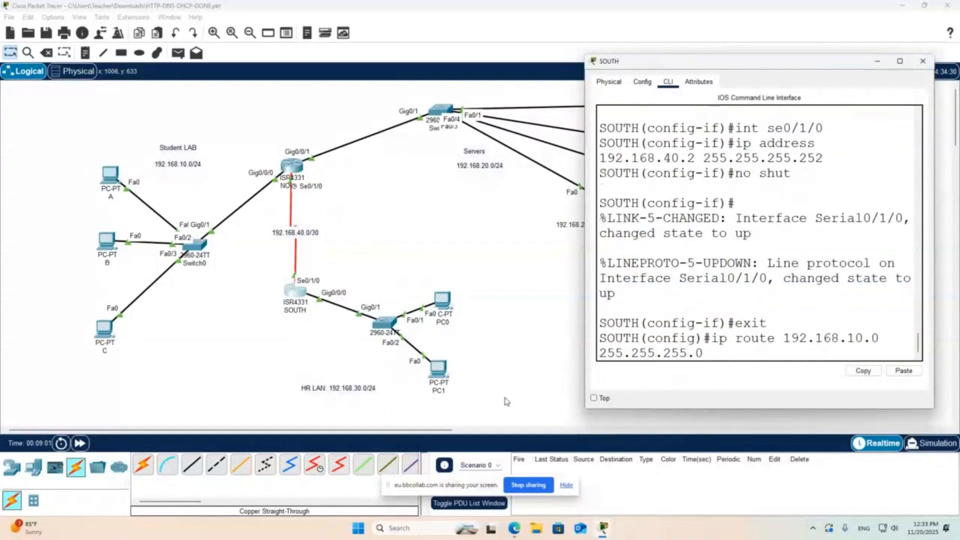
type(" 192.168.40")
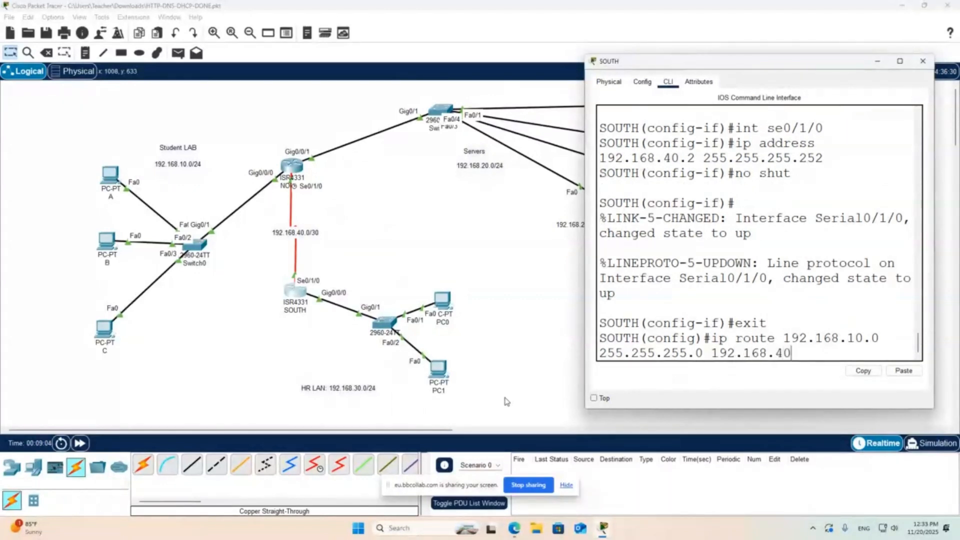
type(".1")
key("Return")
- Add a second static route on SOUTH to 192.168.20.0 with mask 255.255.255.0 via 192.168.40.1, reusing the previous command
key("Up")
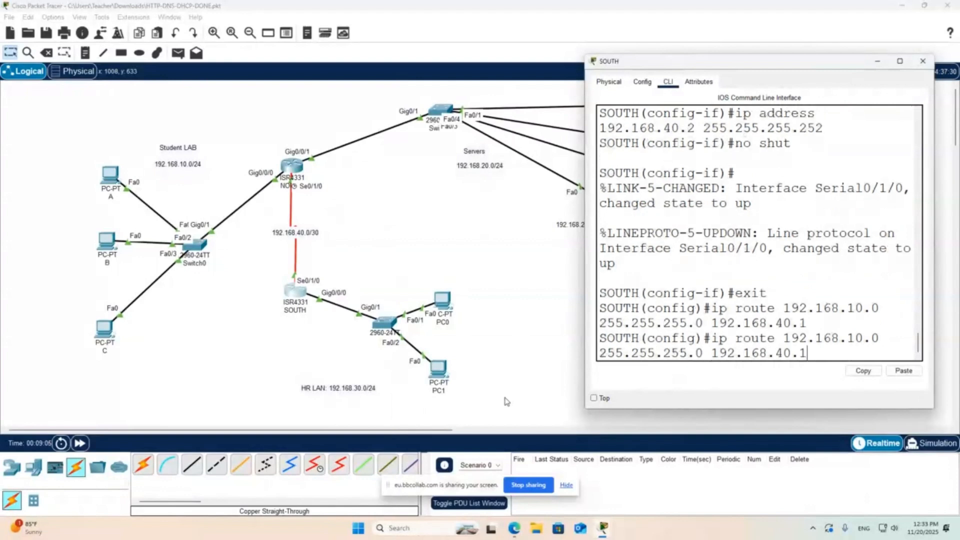
key("Left")
key("Left")
key("Left")
key("Left")
key("Left")
key("Left")
key("Left")
key("Left")
key("Left")
key("Left")
key("BackSpace")
key("BackSpace")
type("20")
key("Return")
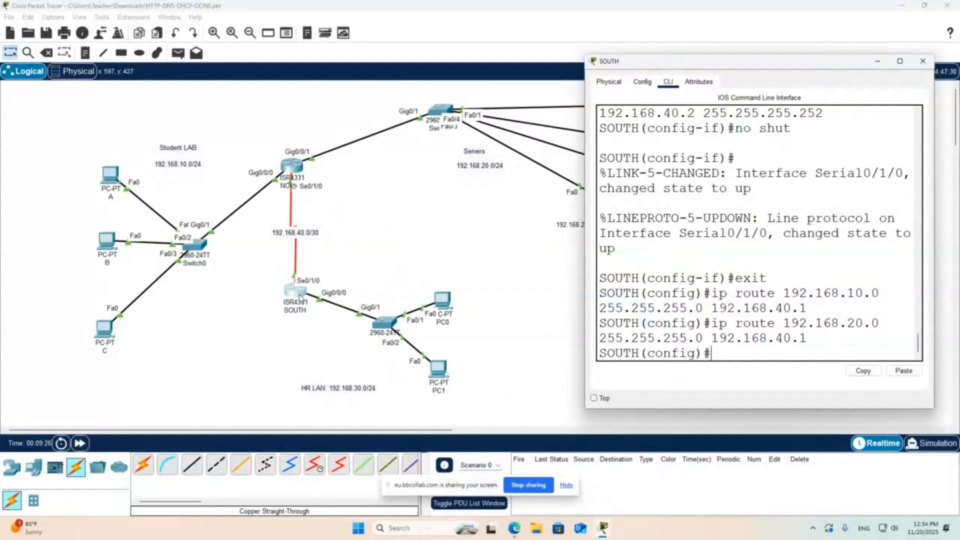
left_click(384, 237)
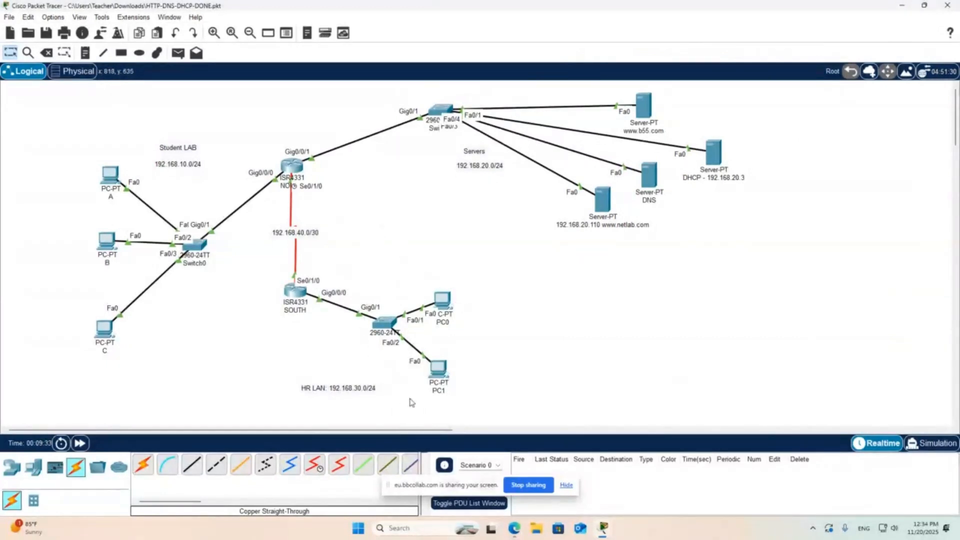
- Spread the HR LAN computers apart by moving PC0 slightly upward and PC1 slightly to the right
left_click_drag(446, 302, 445, 281)
left_click_drag(444, 371, 454, 369)
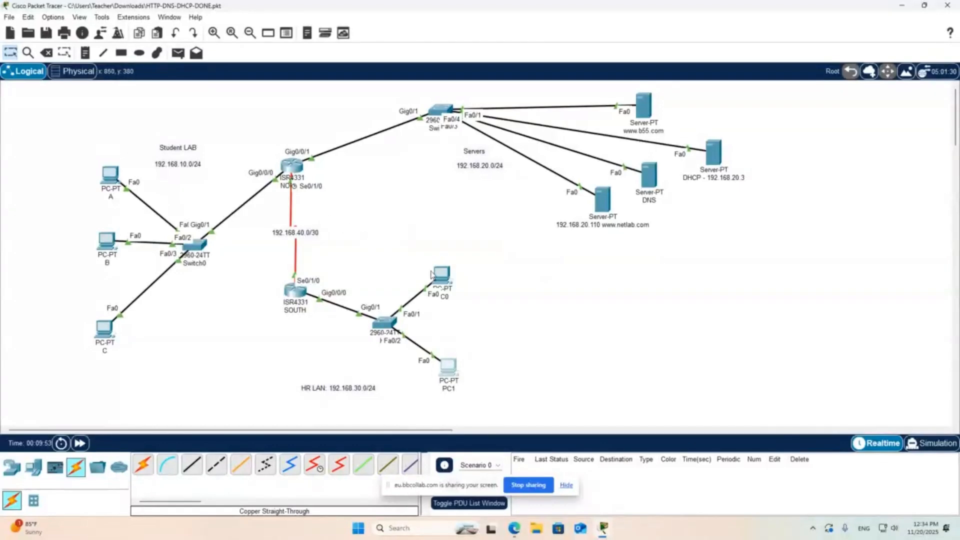
mouse_move(430, 275)
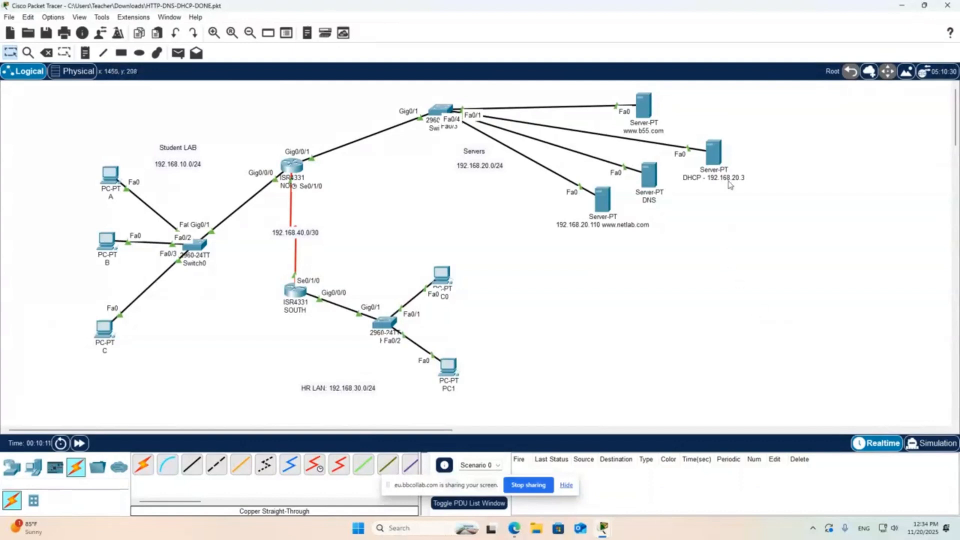
- Open the DHCP service settings of the DHCP server and move its window aside to uncover the topology
left_click(715, 155)
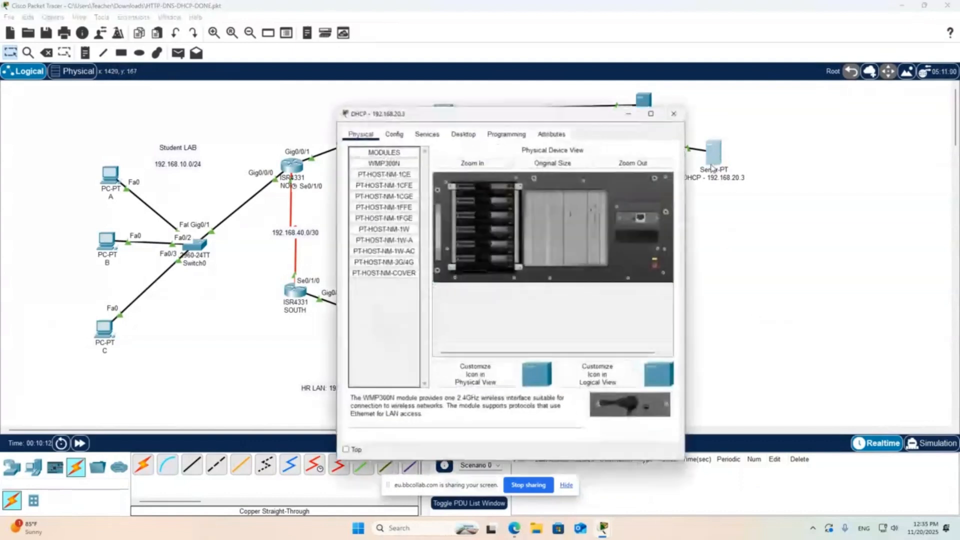
left_click(432, 136)
left_click(389, 174)
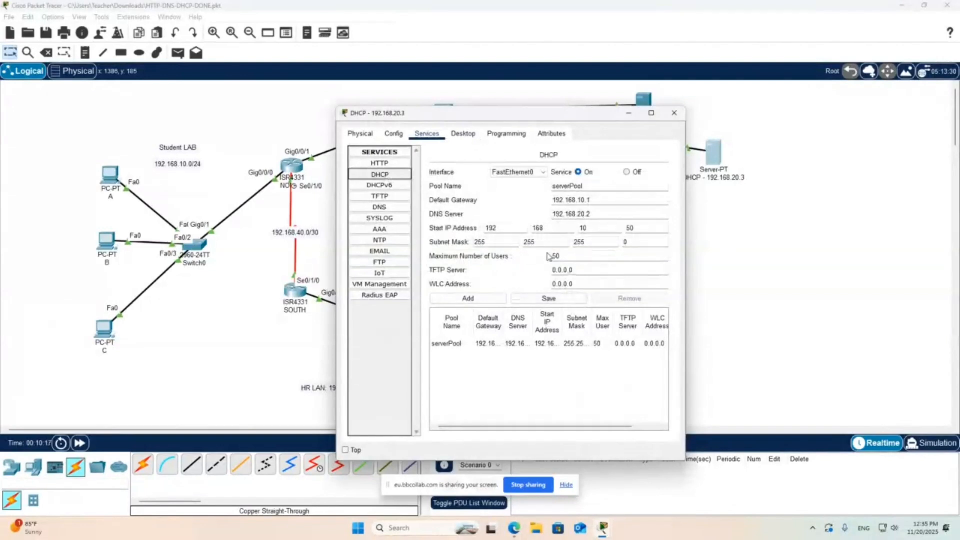
left_click_drag(545, 118, 630, 110)
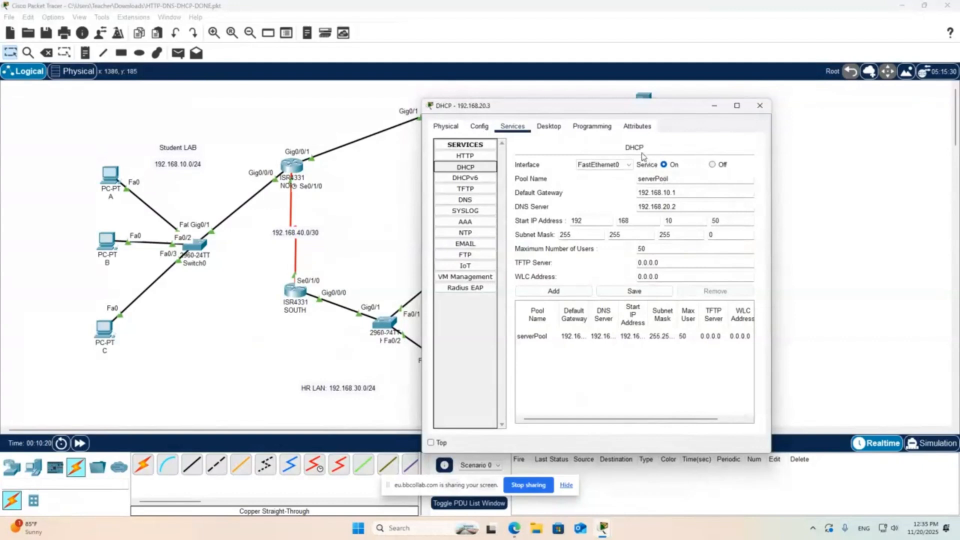
- Name the new DHCP pool HRPOOL and set its default gateway to 192.168.30.1, keeping 192.168.20.2 as DNS server
double_click(646, 179)
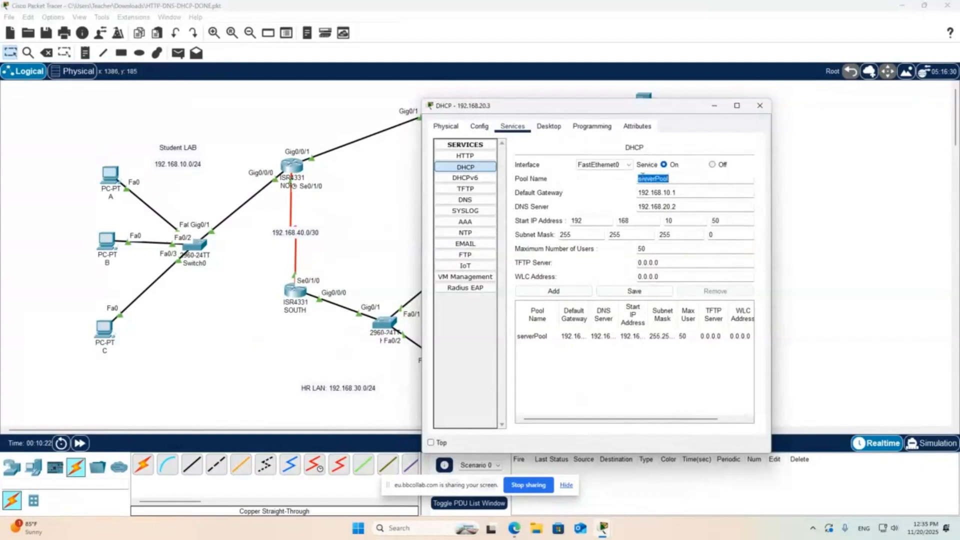
type("HRPOOL")
double_click(666, 194)
type("3")
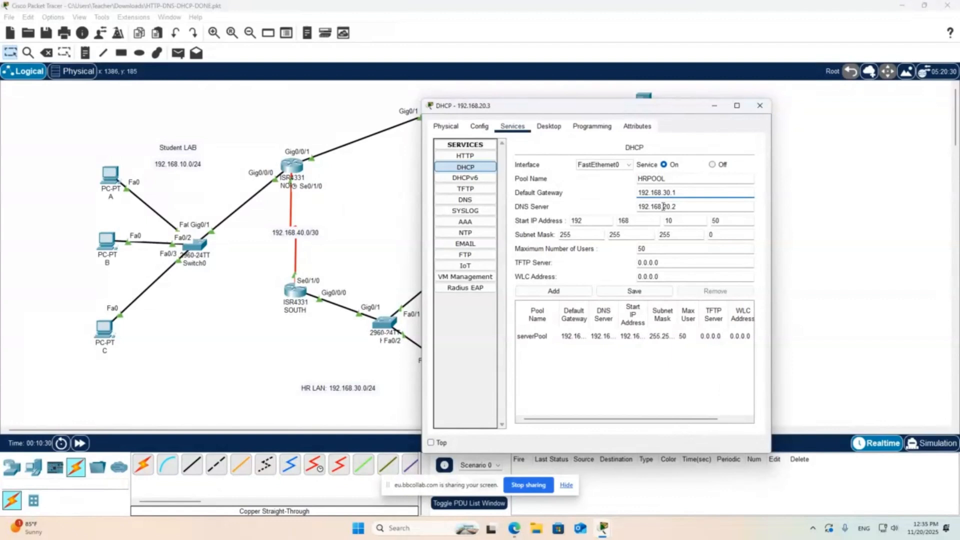
left_click_drag(685, 207, 637, 202)
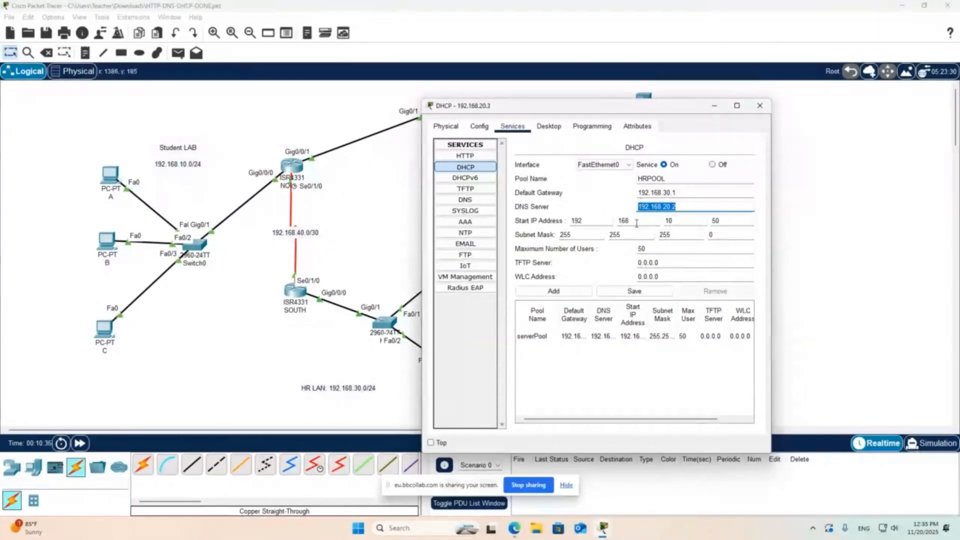
- Set the start IP address to 192.168.30.100 and the maximum number of users to 100, and add the HRPOOL pool
left_click_drag(680, 222, 662, 225)
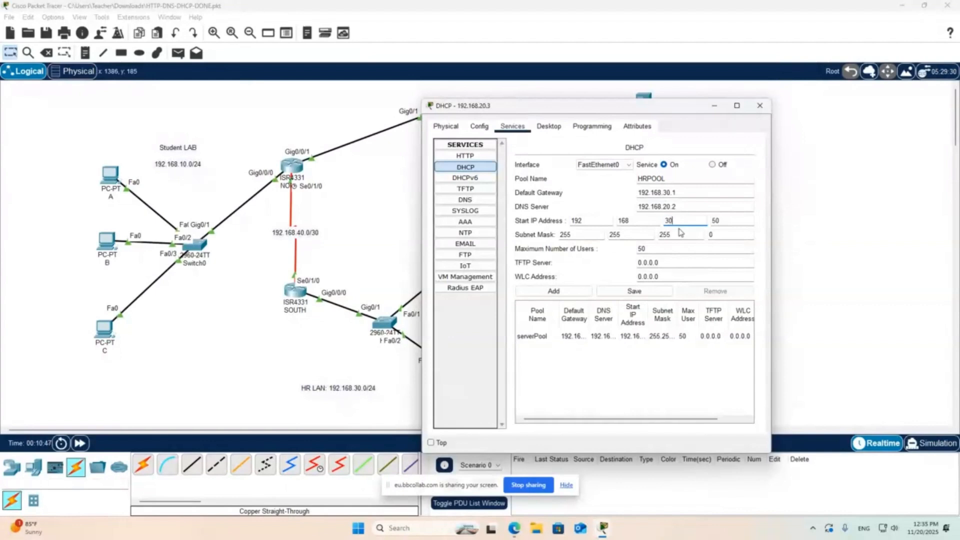
key("Tab")
type("100")
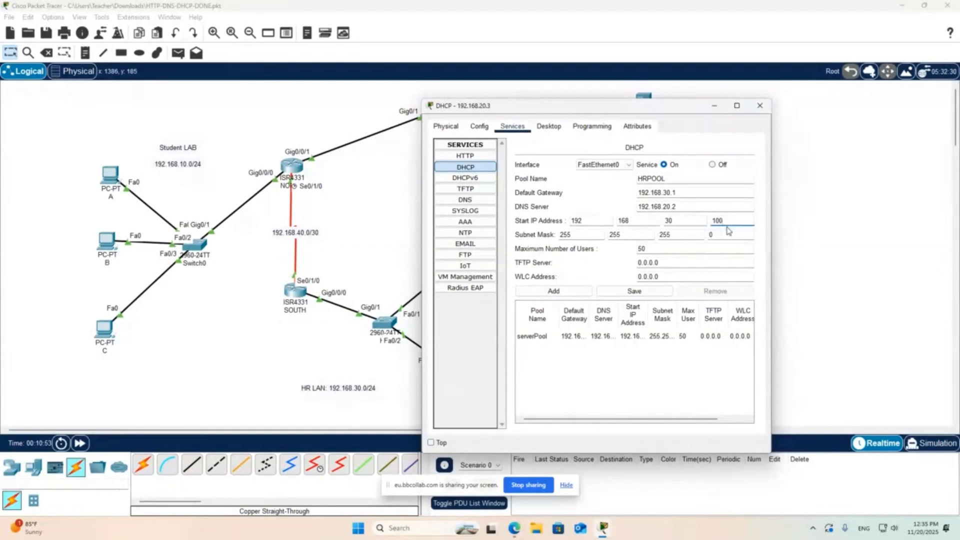
double_click(641, 248)
type("100")
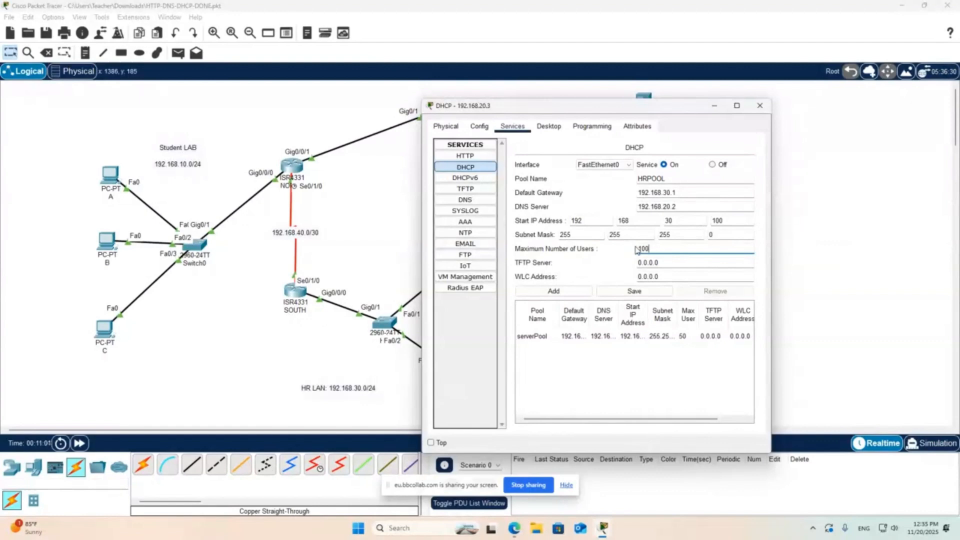
left_click(567, 292)
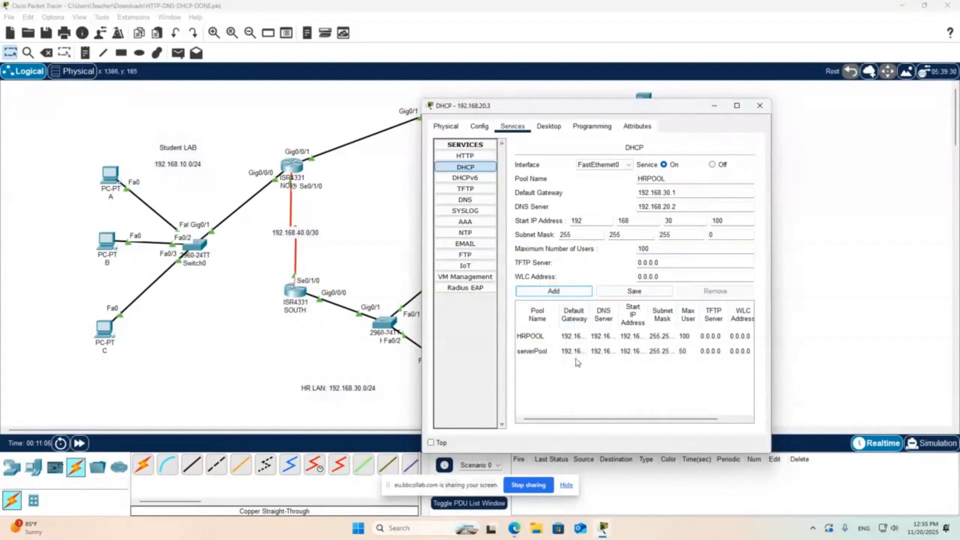
- Load the serverPool settings, change the pool name to STUDENTS and save them, accepting the creation of a new pool
left_click(580, 356)
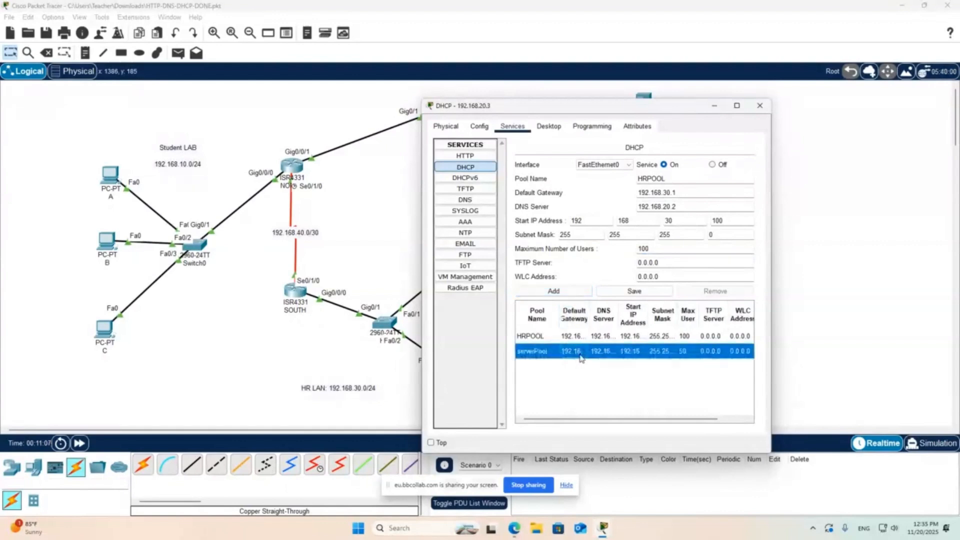
double_click(666, 180)
type("ST")
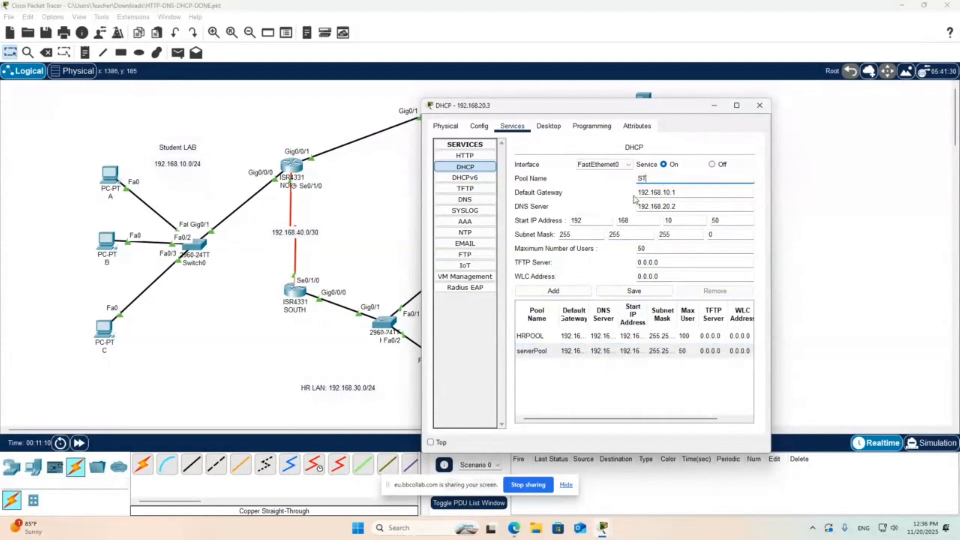
type("UDENTs")
key("BackSpace")
type("S")
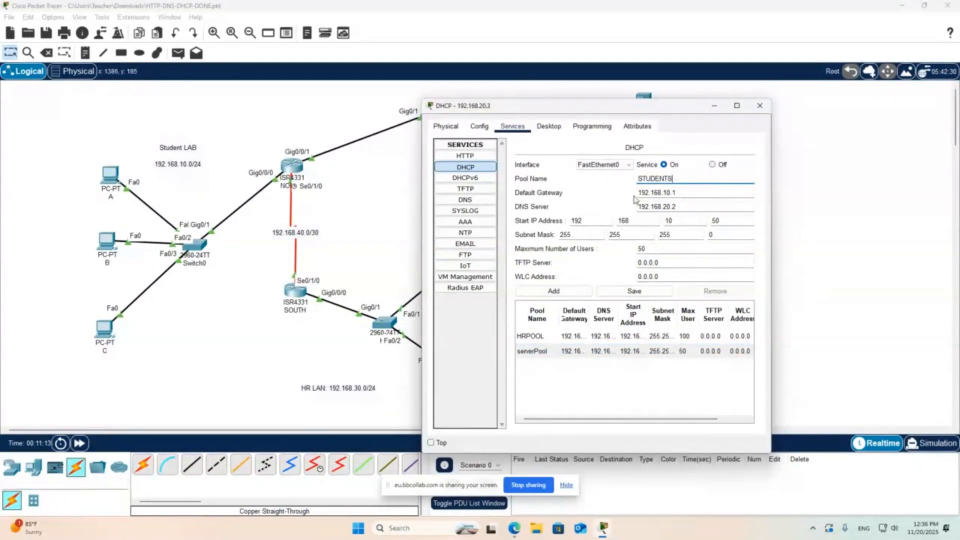
left_click(627, 292)
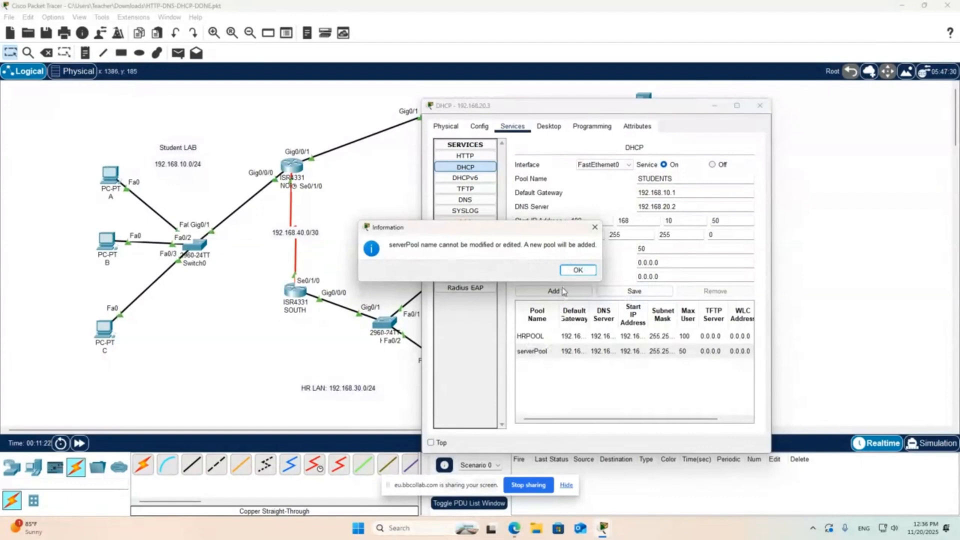
left_click(578, 270)
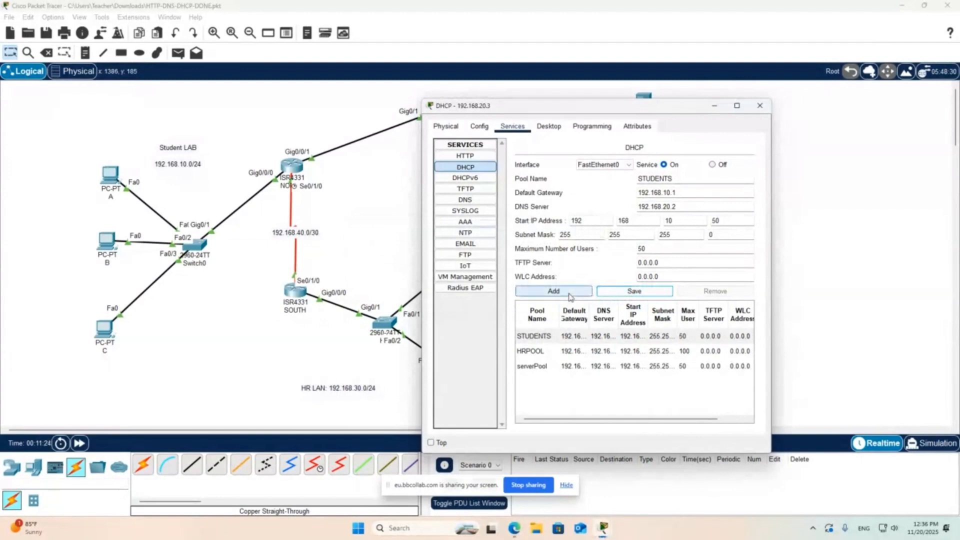
left_click(559, 338)
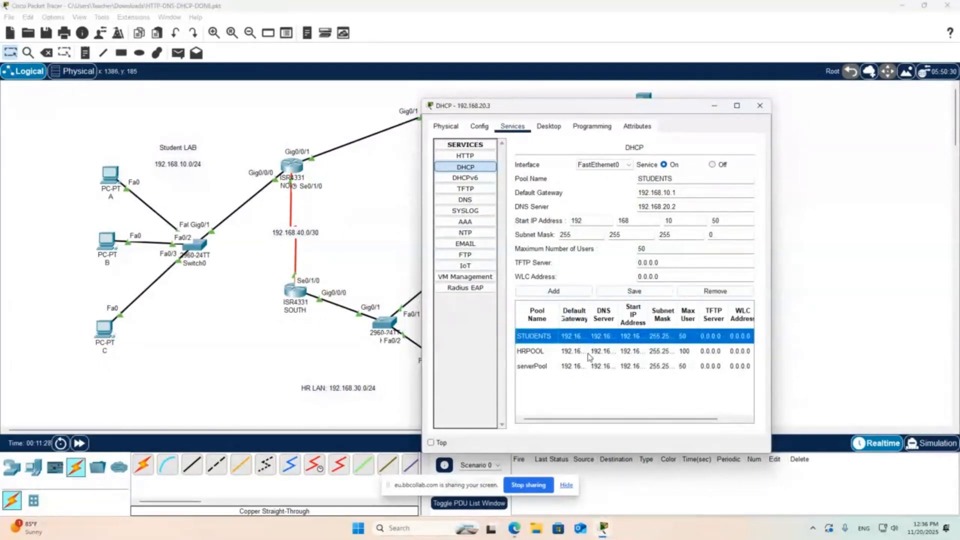
- Set both the default gateway and the DNS server of serverPool to 0.0.0.0
left_click(559, 368)
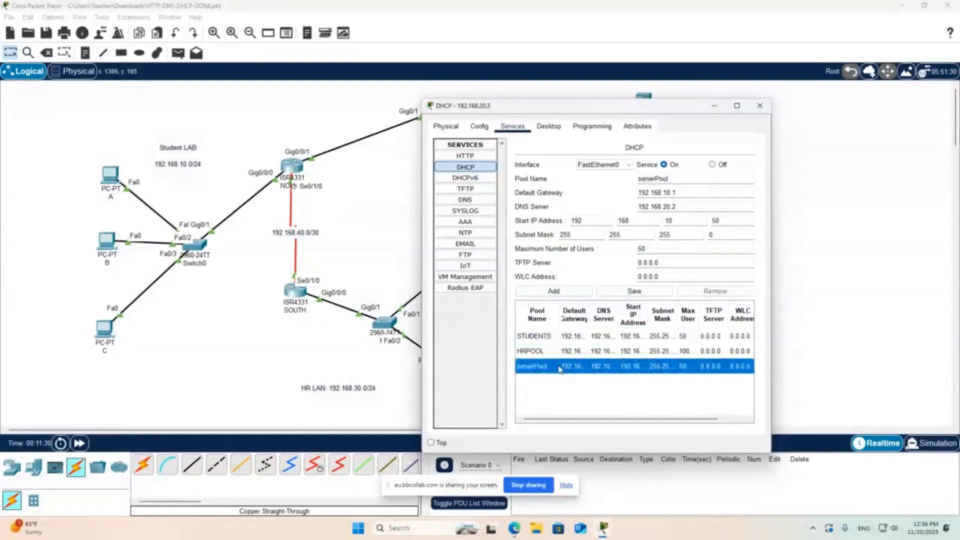
left_click_drag(676, 193, 604, 195)
type("0.0.0.0")
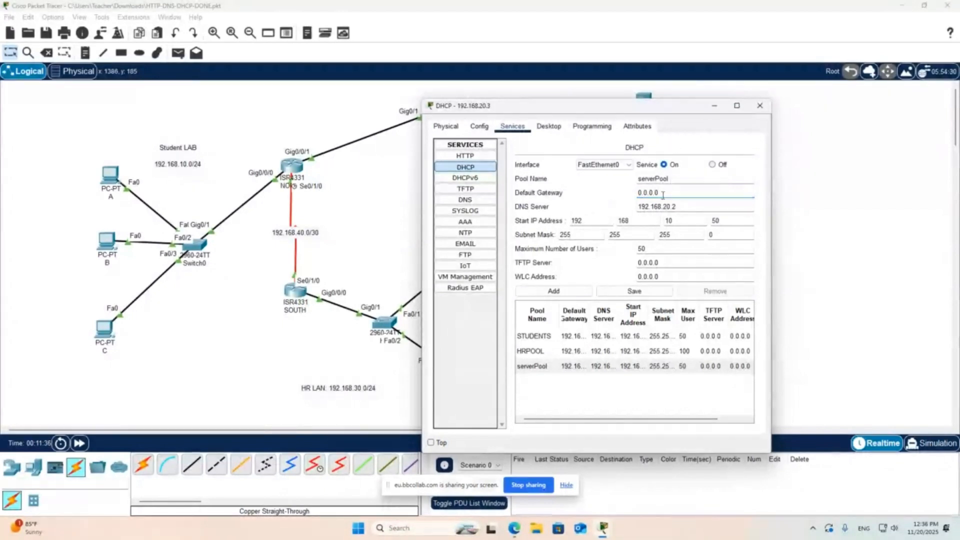
left_click_drag(668, 194, 611, 193)
key("ctrl+c")
left_click_drag(694, 206, 560, 220)
key("ctrl+v")
- Set the start IP address of serverPool to 0.0.0.0 and its maximum users to 0, save it, and check the pool entries
type("0")
key("Tab")
type("0")
key("Tab")
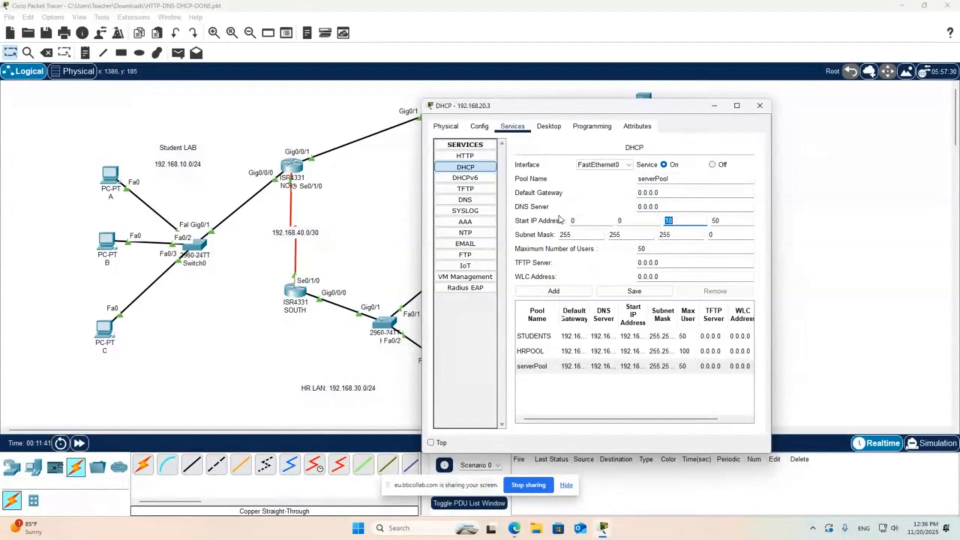
type("0")
key("Tab")
type("0")
key("Tab")
key("Tab")
key("Tab")
key("Tab")
key("Tab")
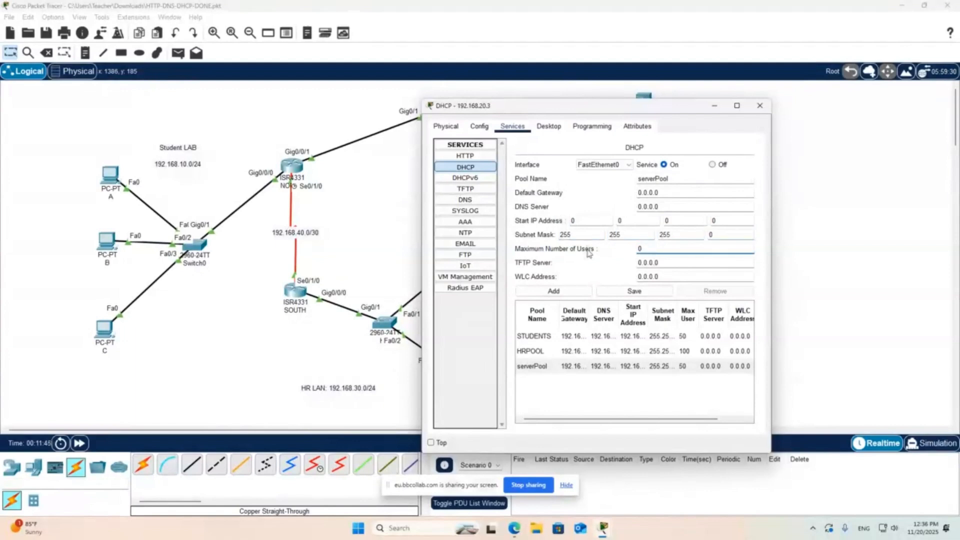
left_click(631, 291)
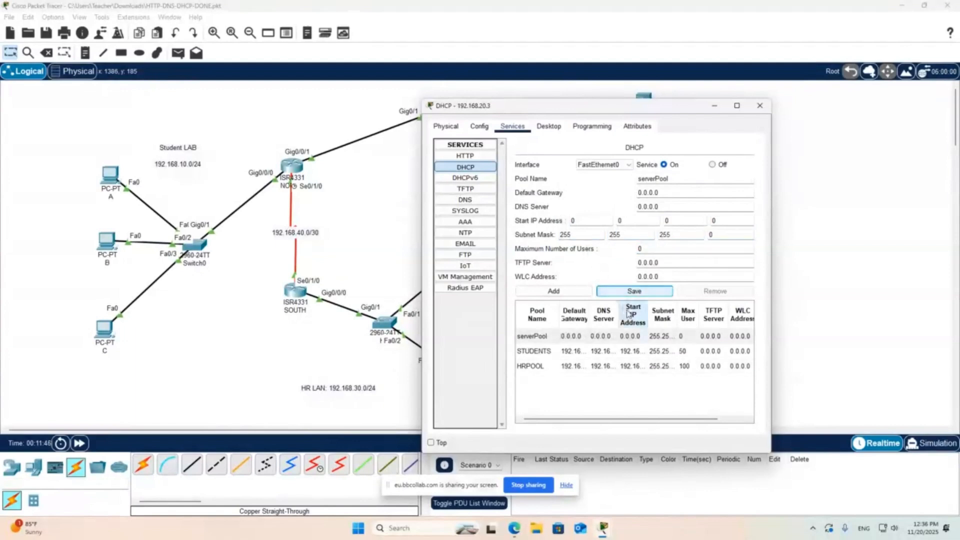
left_click(619, 340)
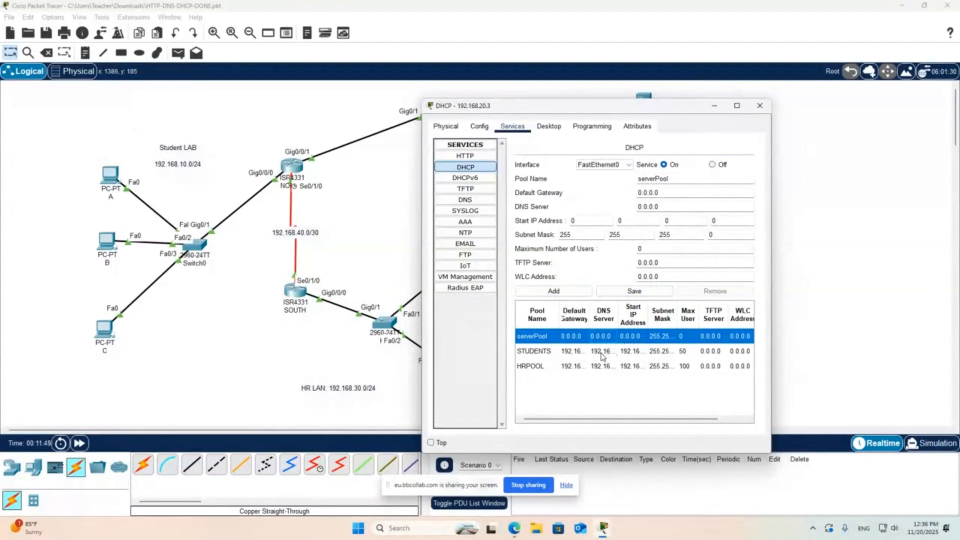
left_click(601, 354)
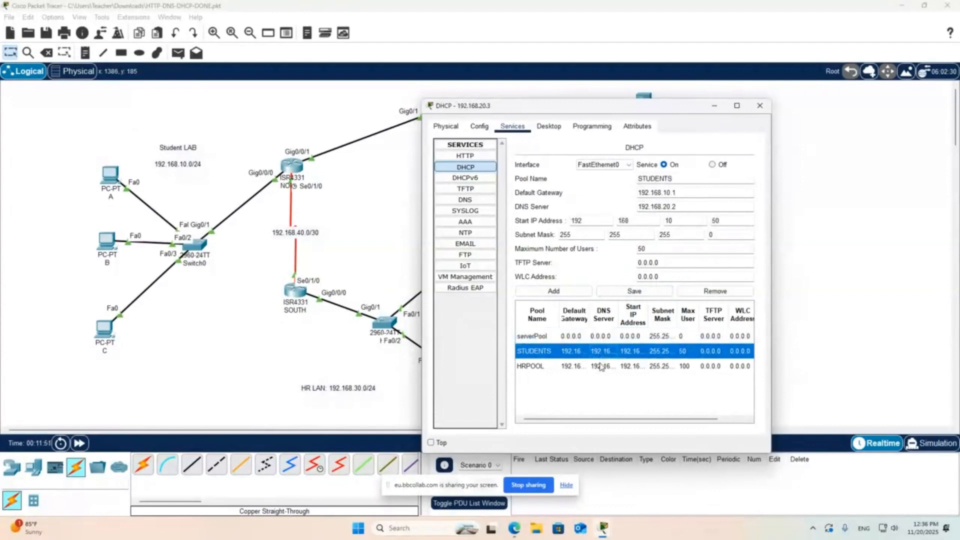
- Return to the topology and rearrange the HR LAN, with PC0 to the left of the HR switch and PC1 to its right
left_click(256, 375)
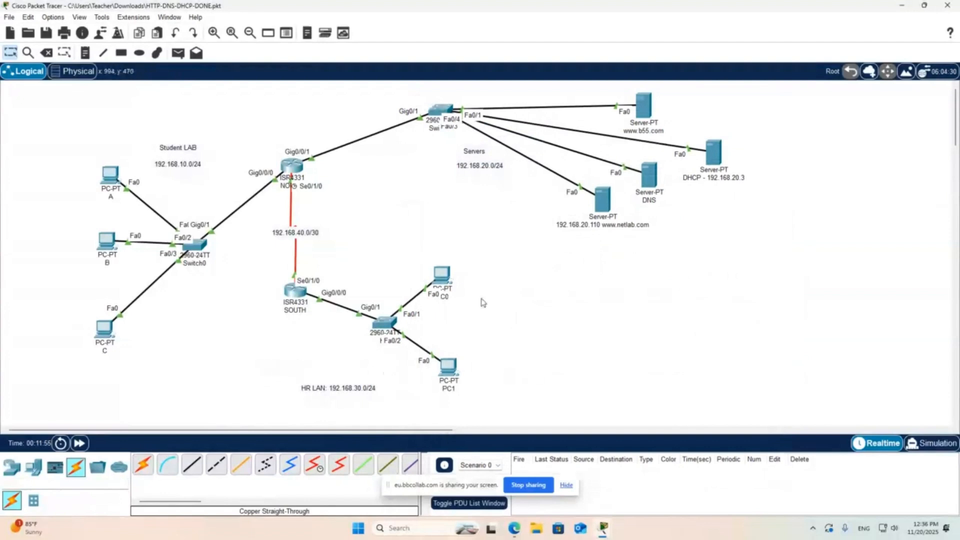
left_click_drag(444, 278, 241, 350)
left_click_drag(455, 389, 484, 369)
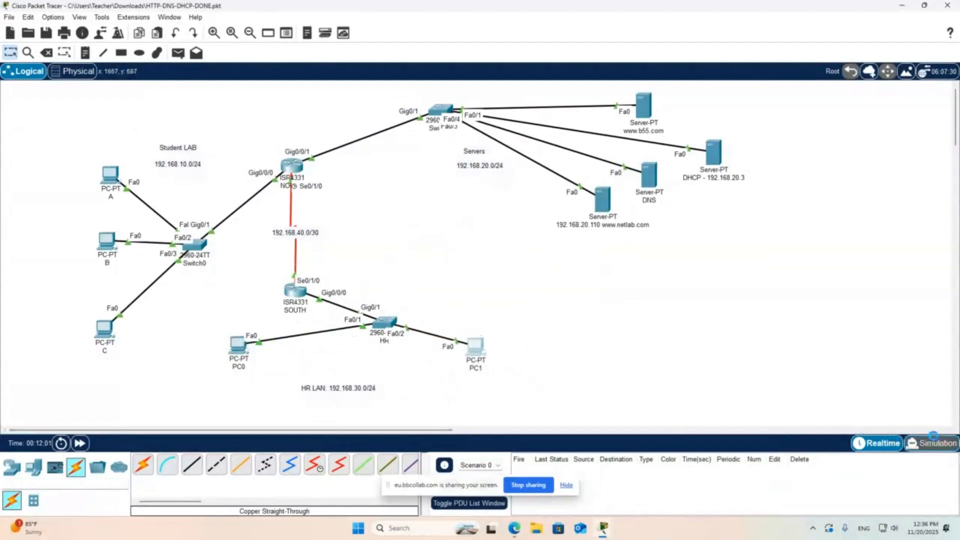
- Switch to Simulation mode, request a DHCP address in PC0's IP configuration, and play the simulation
left_click(930, 443)
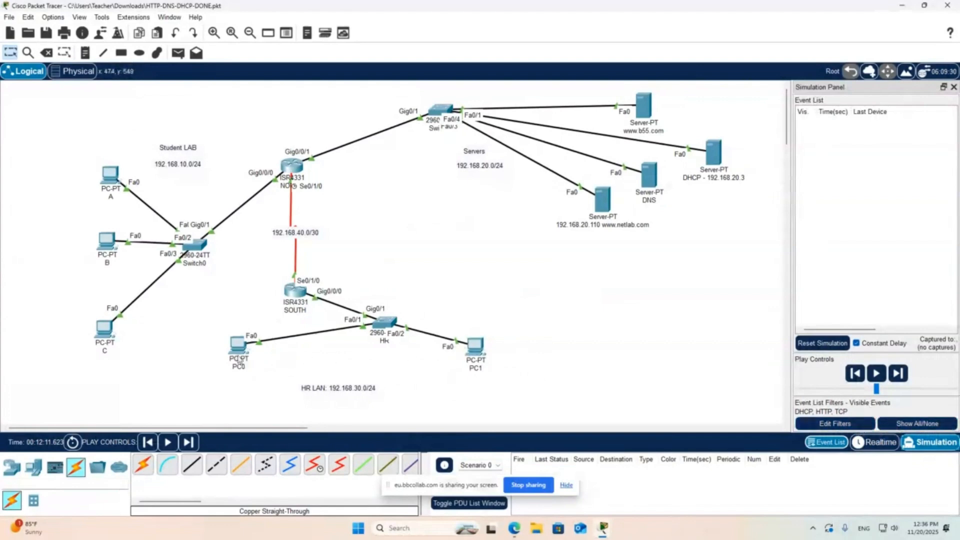
left_click(237, 350)
left_click(429, 135)
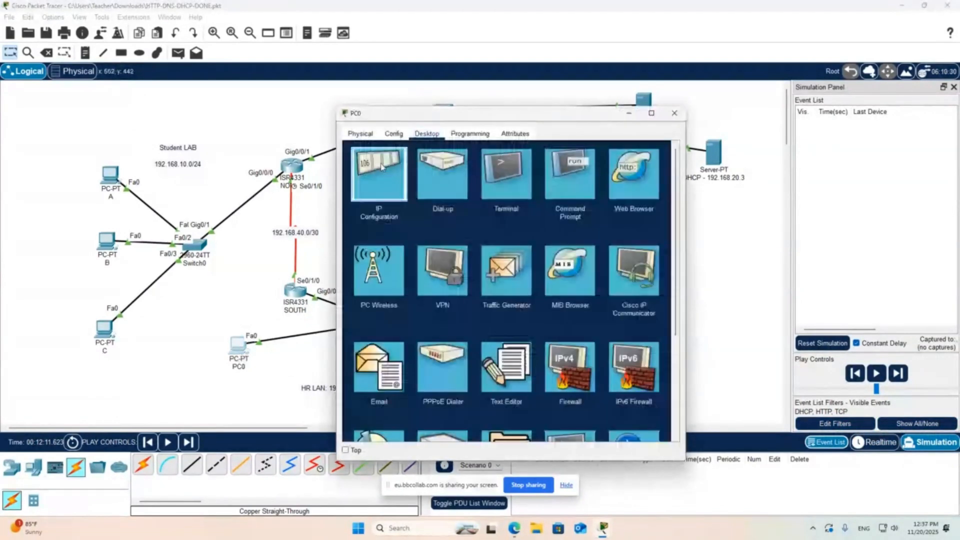
left_click(376, 175)
left_click(355, 191)
left_click(878, 373)
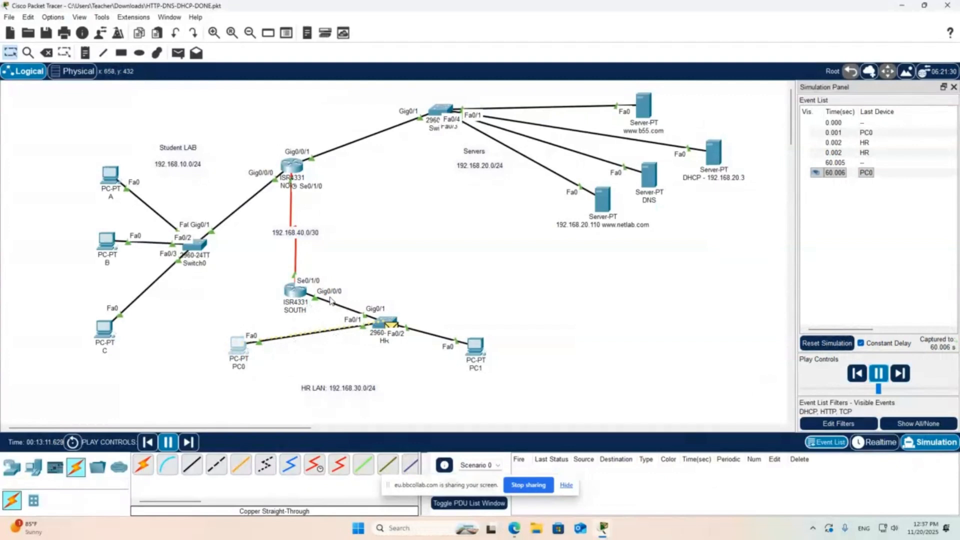
- Place the note "ip helper-address 192.168.20.3" beside the Gig0/0/0 link of router SOUTH
left_click(85, 52)
left_click(356, 296)
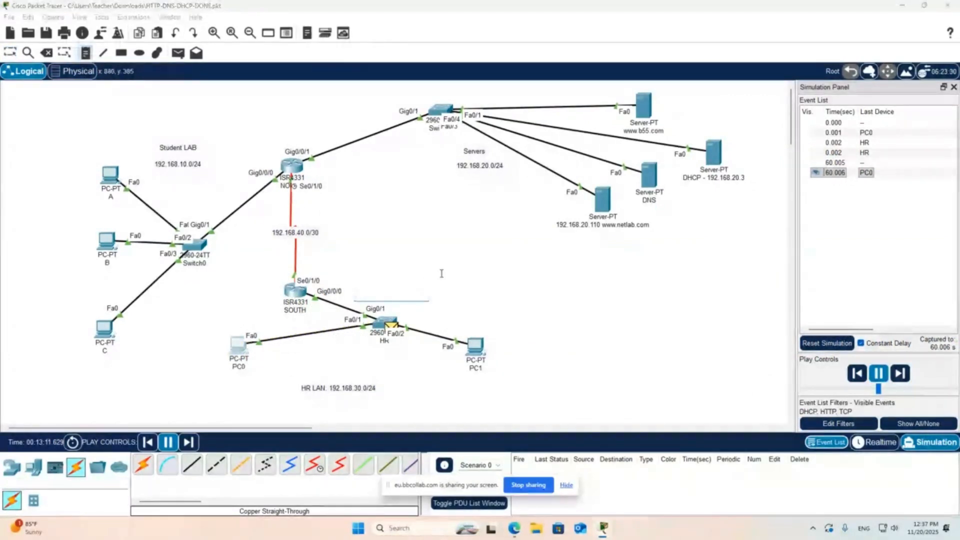
type("ip he")
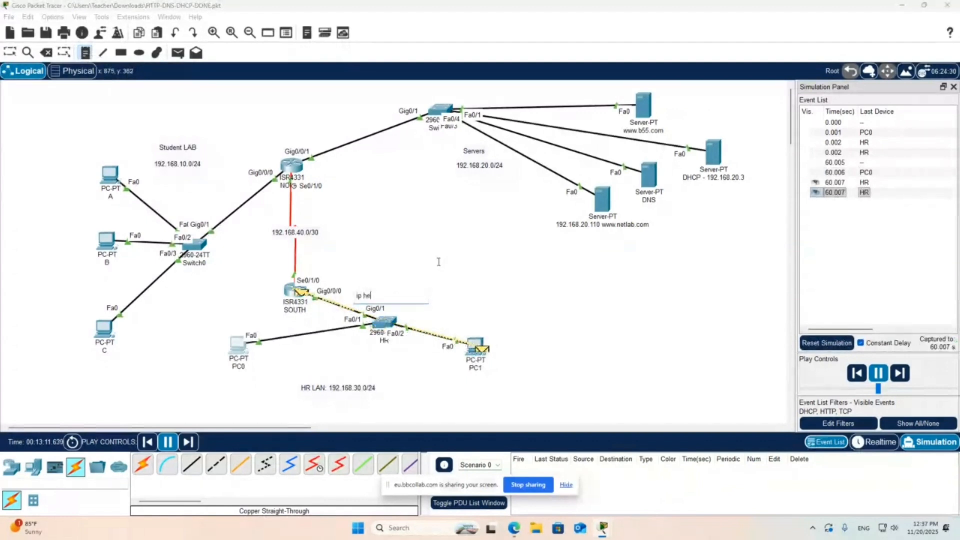
type("lper-ad")
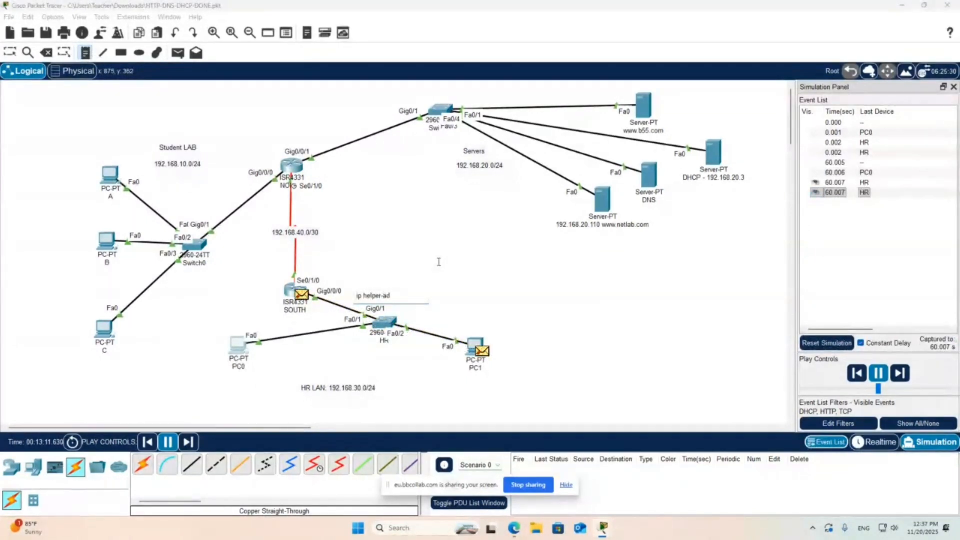
type("dress 192.1")
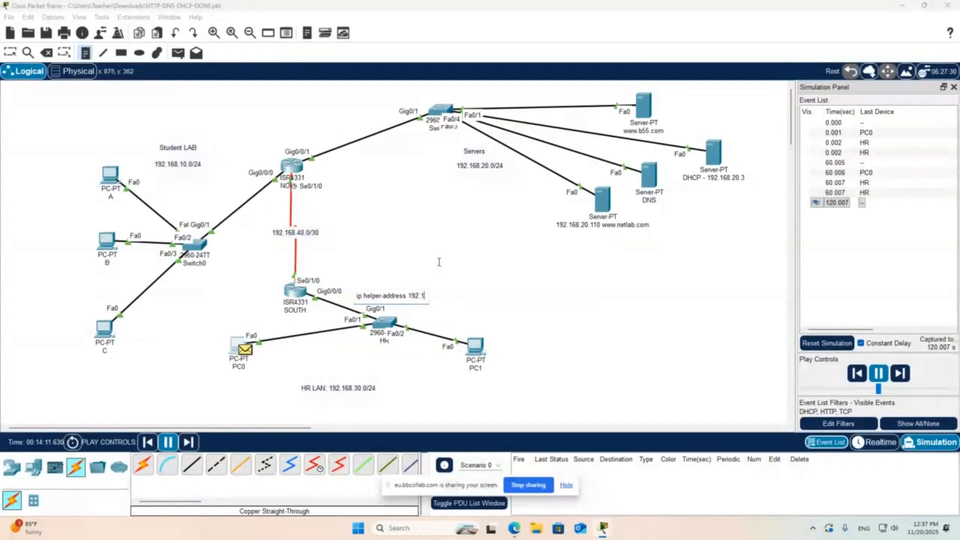
type("68.")
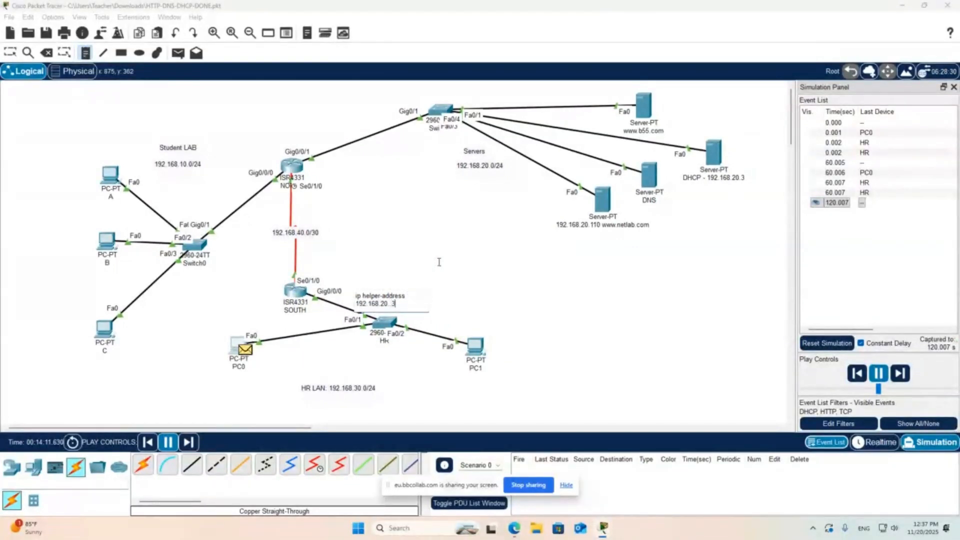
type("20.3")
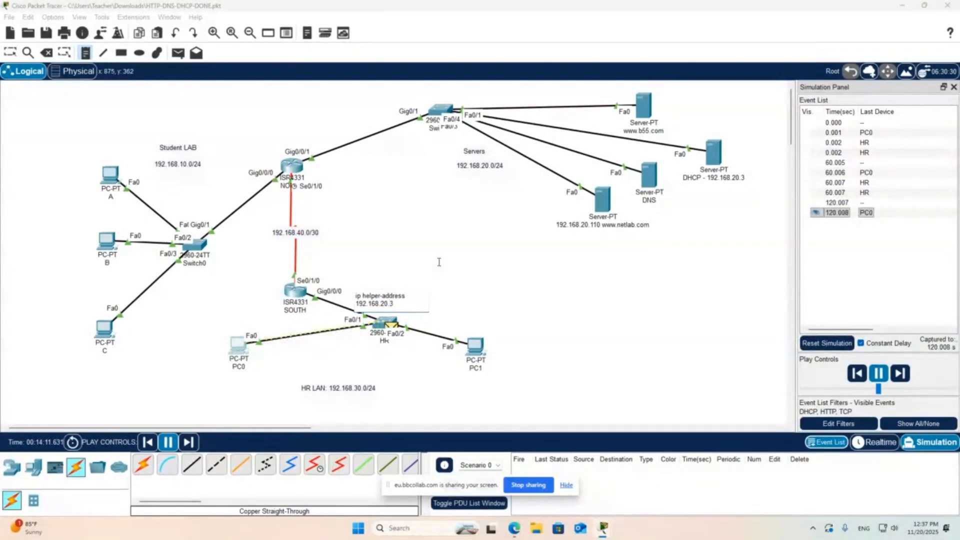
key("Escape")
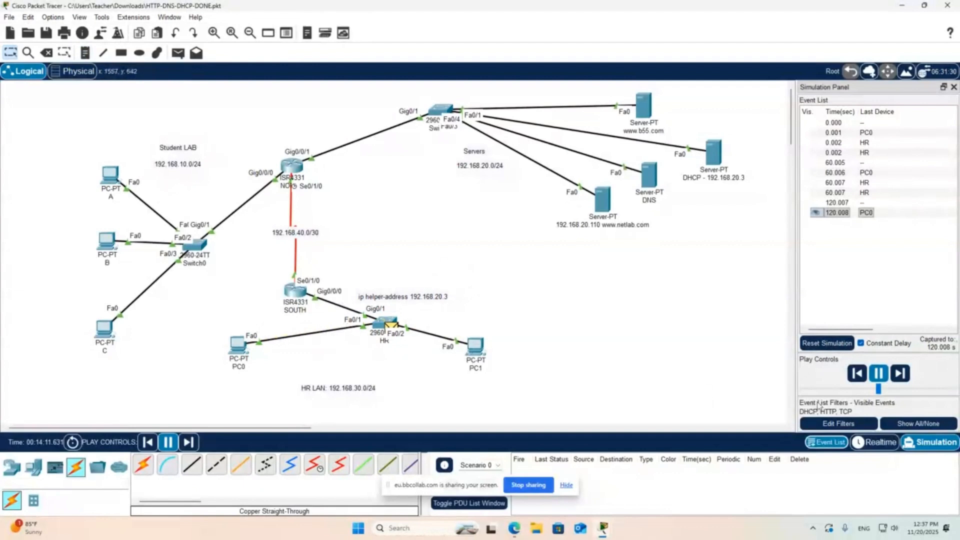
- Return to Realtime mode and set ip helper-address 192.168.20.3 on interface gi0/0/0 of router SOUTH from its CLI
left_click(870, 443)
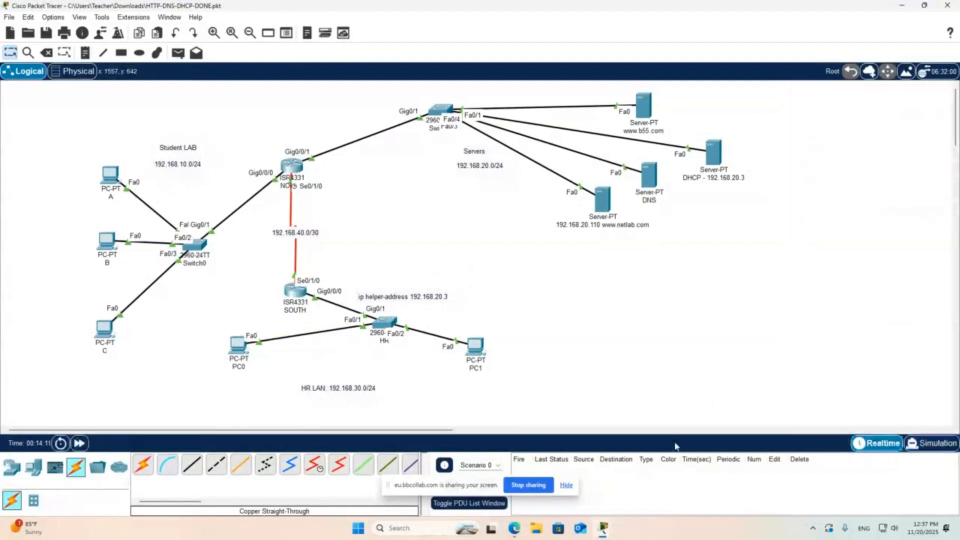
left_click(301, 303)
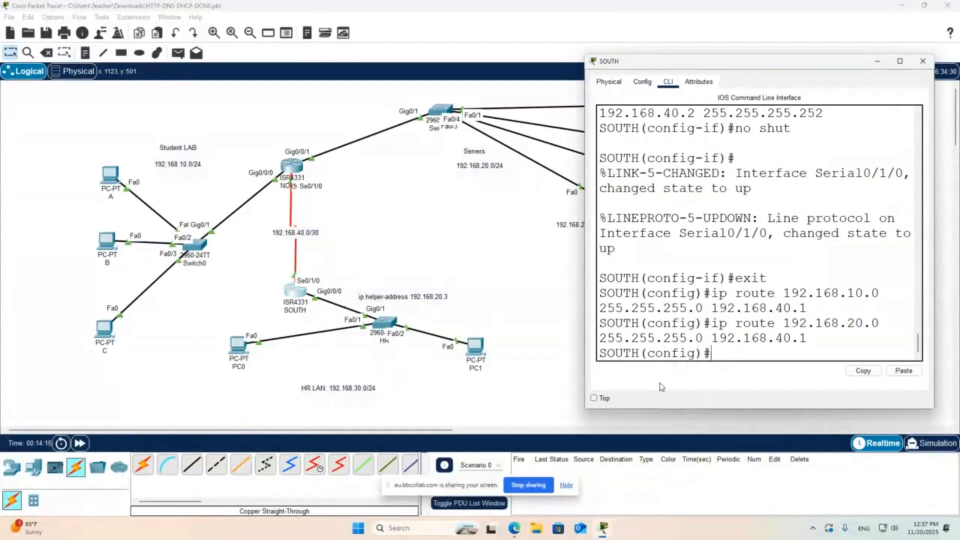
type("int gi0/0/0")
key("Return")
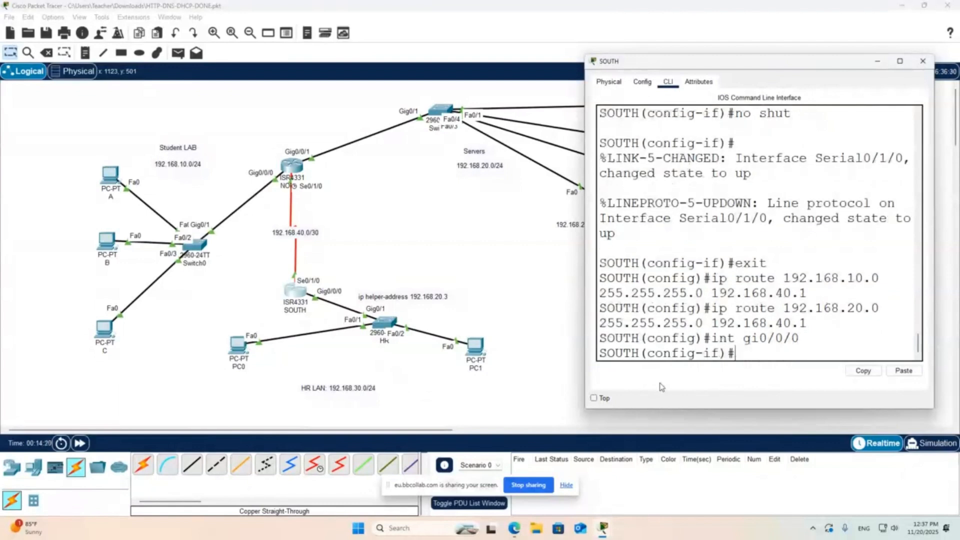
type("ip her")
key("Tab")
type("192.168.")
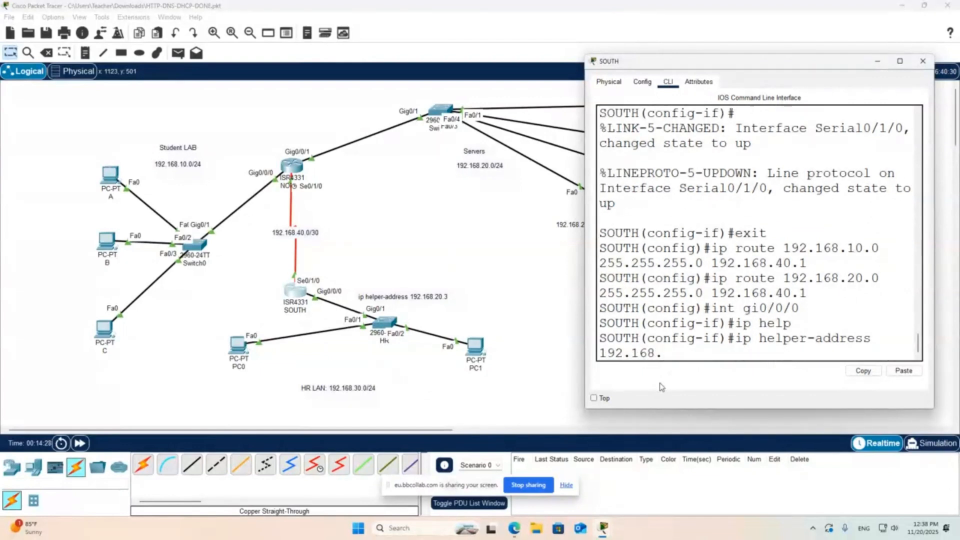
type("20.3")
key("Return")
left_click(506, 340)
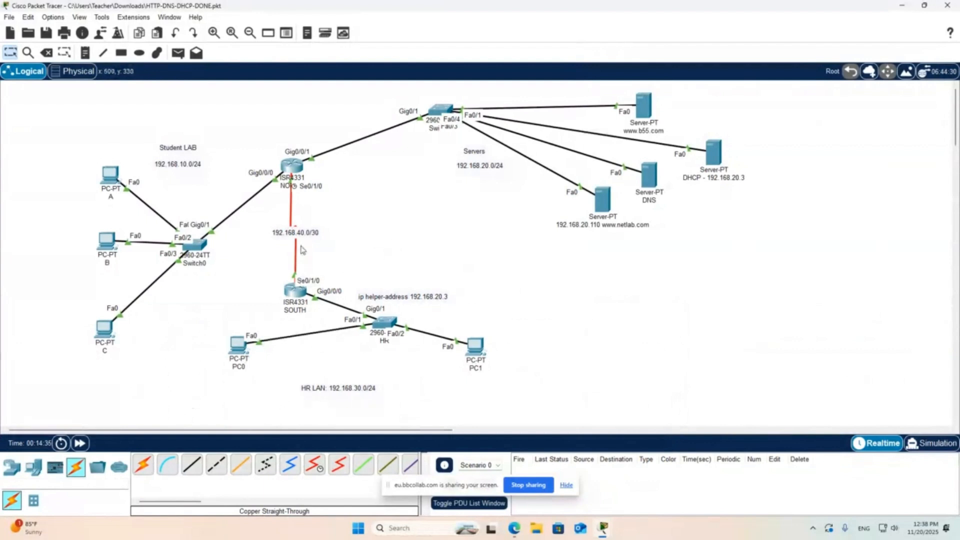
- Switch to Simulation mode, switch PC0's IP configuration to Static and back to DHCP, and play the simulation at a faster speed
mouse_move(297, 294)
left_click(915, 447)
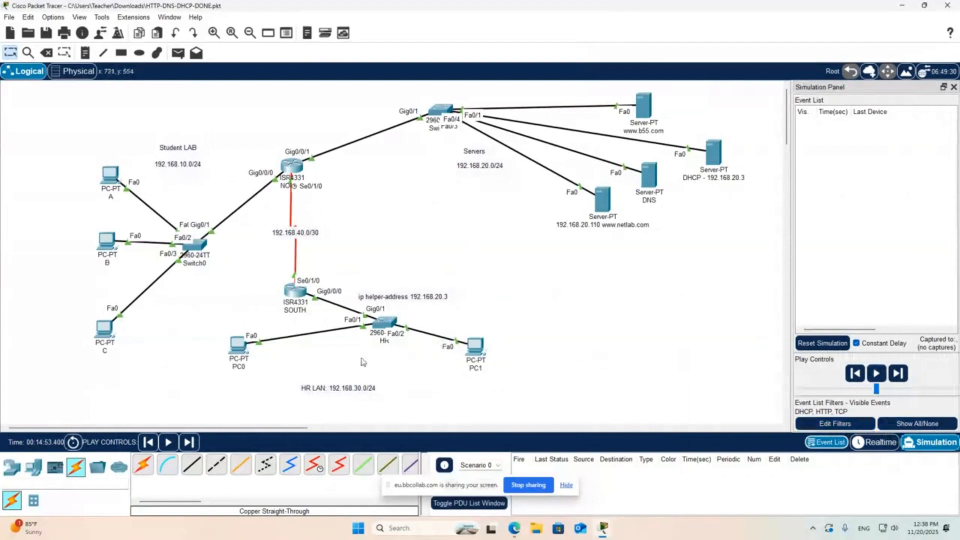
left_click(239, 345)
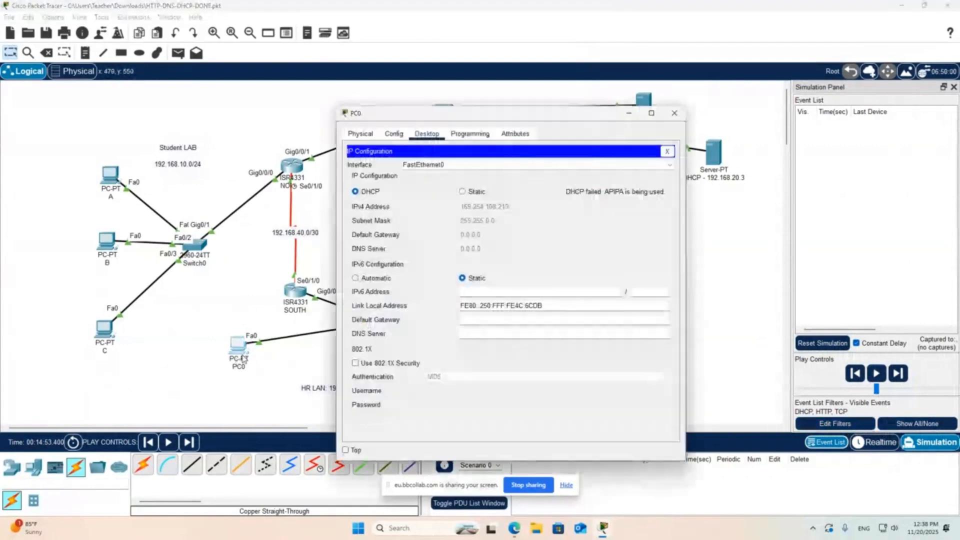
left_click(470, 196)
left_click(369, 193)
left_click(876, 374)
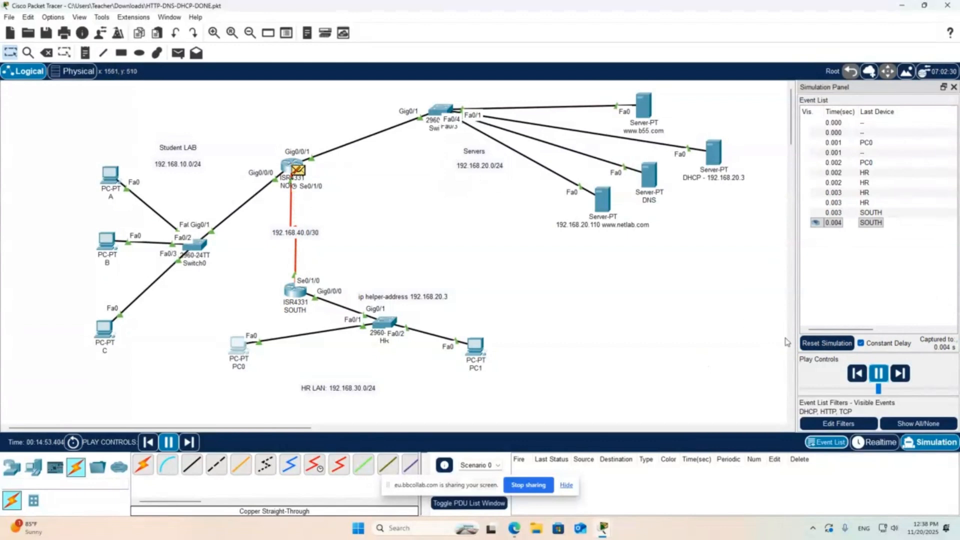
left_click(919, 389)
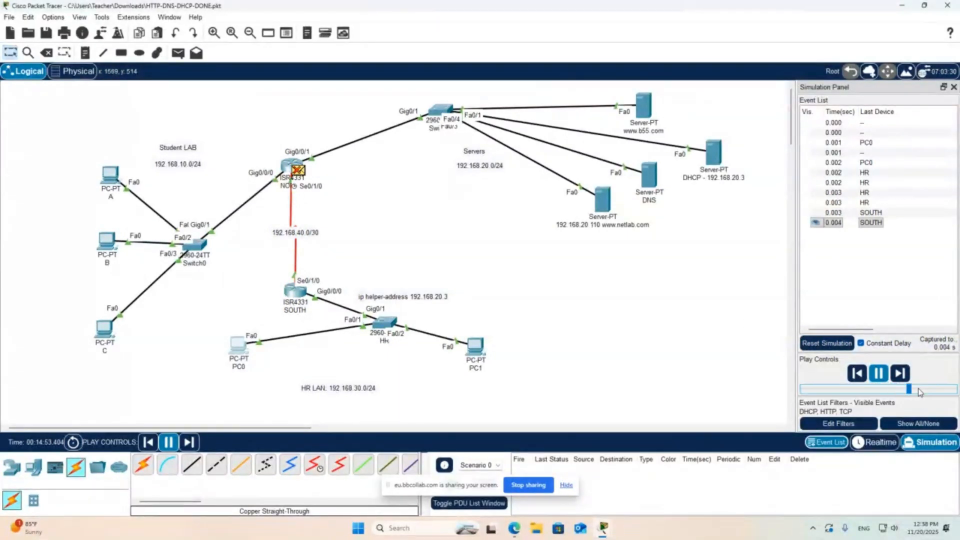
left_click(918, 390)
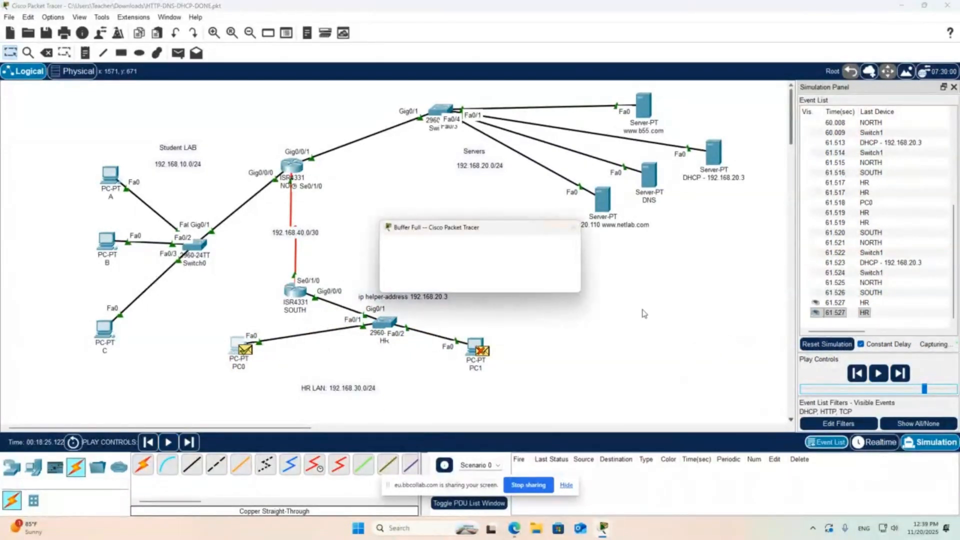
- Clear the full simulation buffer, return to Realtime mode, and check the addressing in PC0's IP configuration
left_click(488, 281)
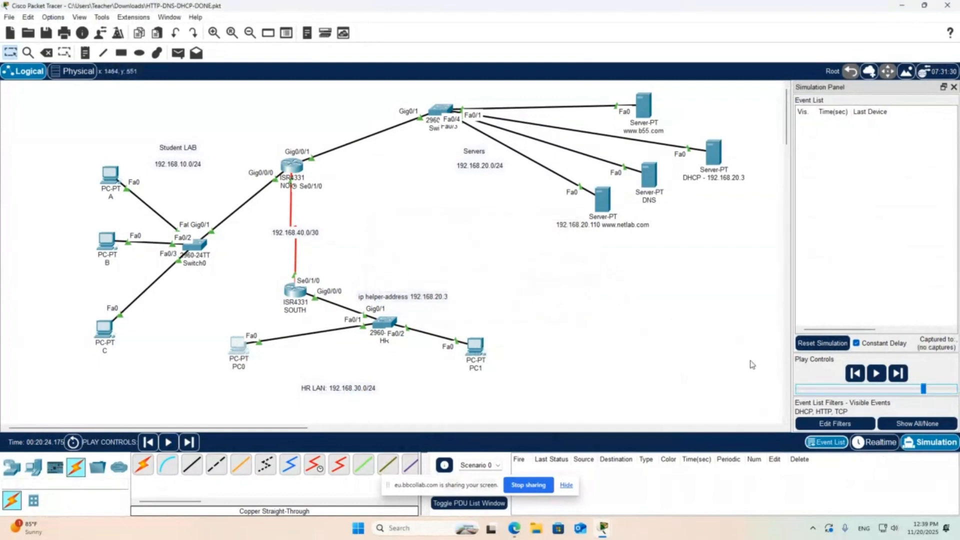
left_click(877, 442)
left_click(238, 350)
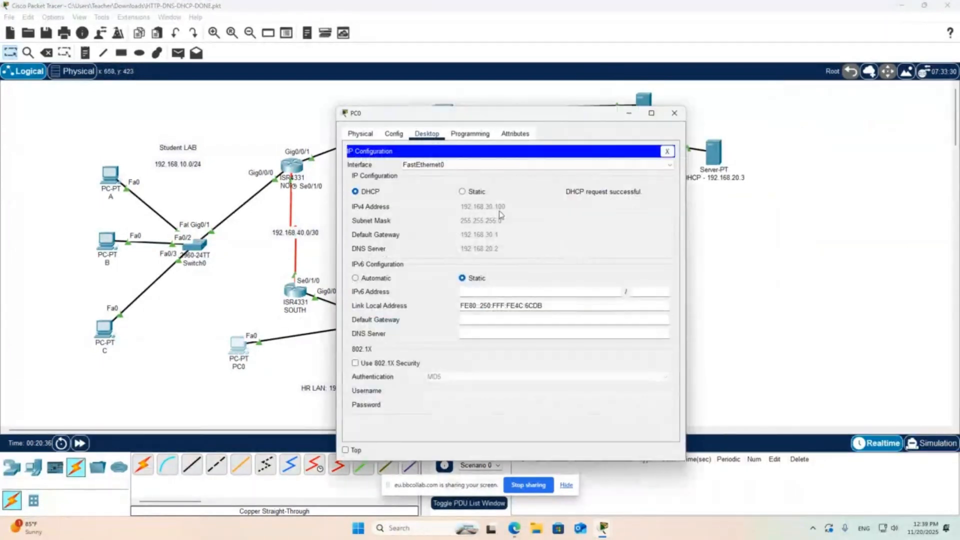
left_click(667, 151)
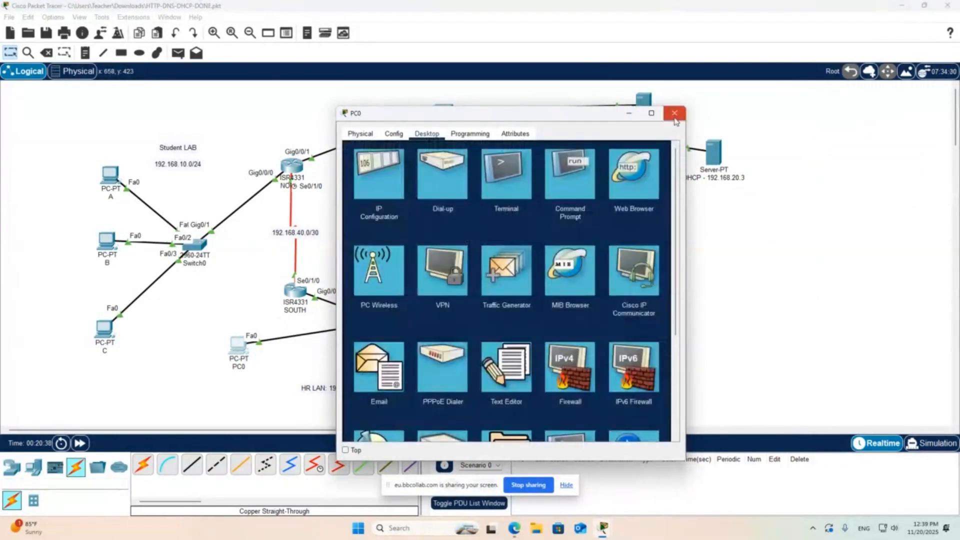
left_click(674, 113)
- Set PC1's IP configuration to DHCP and check the addressing it receives
left_click(476, 343)
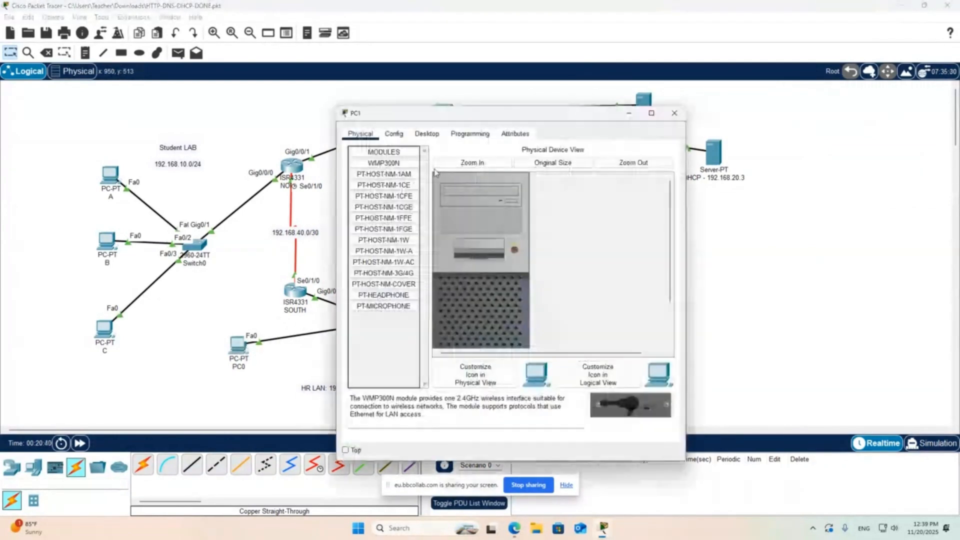
left_click(426, 134)
left_click(379, 172)
left_click(355, 191)
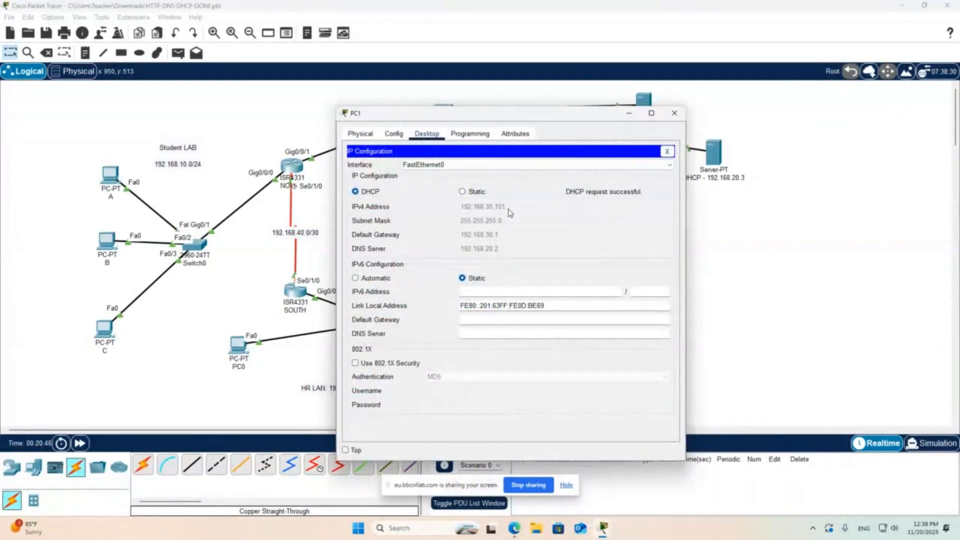
left_click(674, 114)
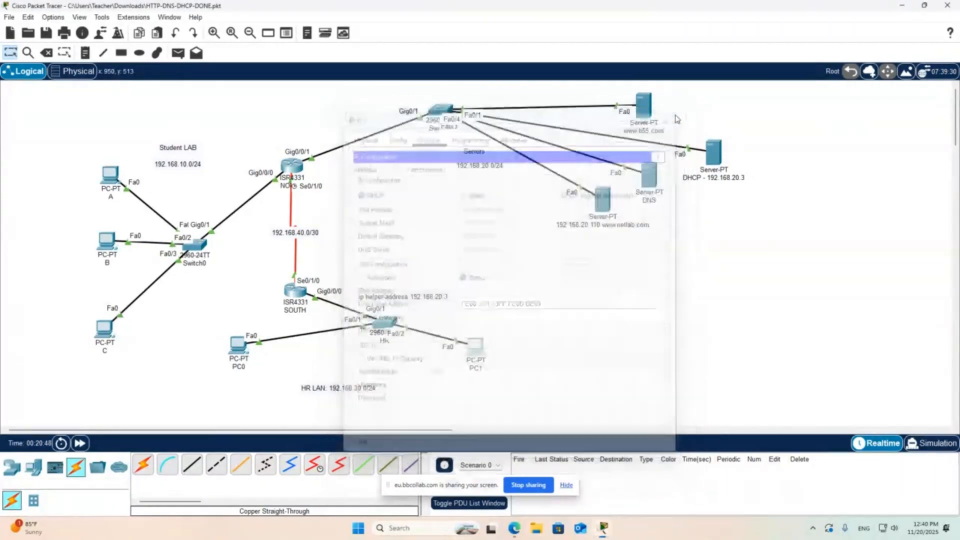
left_click(483, 354)
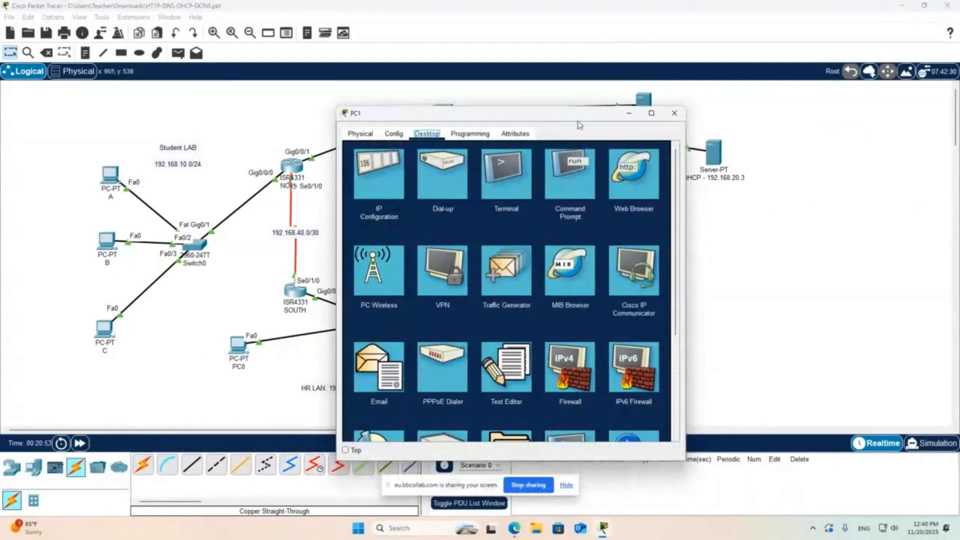
left_click_drag(579, 121, 298, 121)
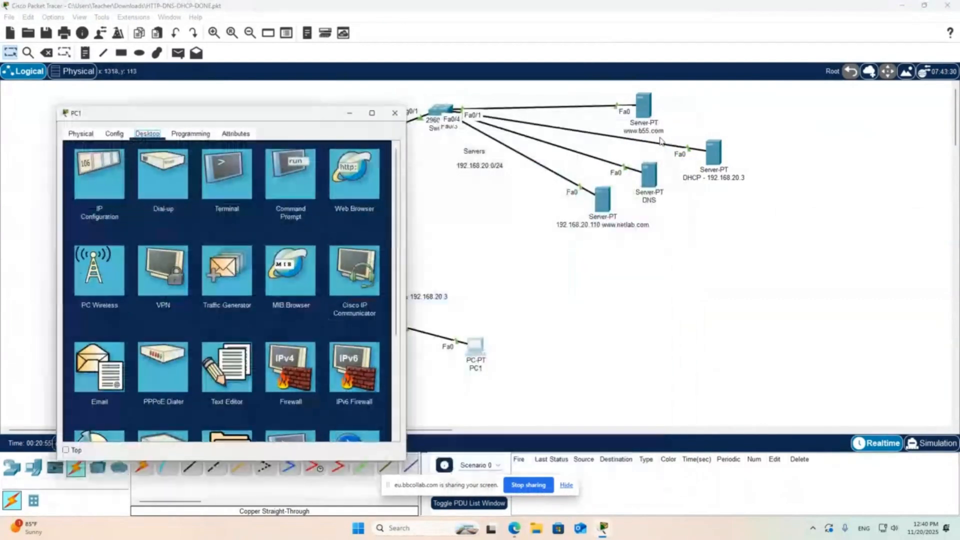
left_click(373, 198)
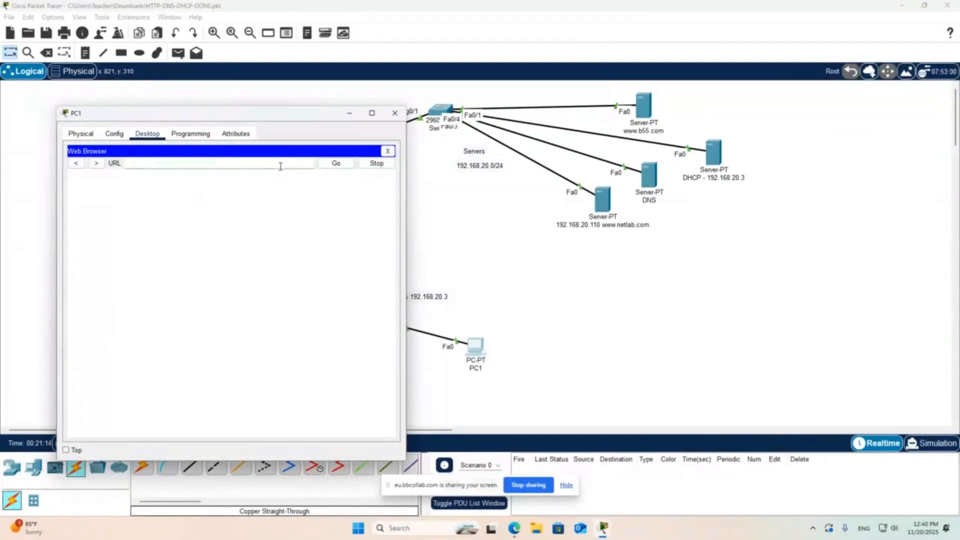
type("b55.com")
key("Return")
left_click(334, 165)
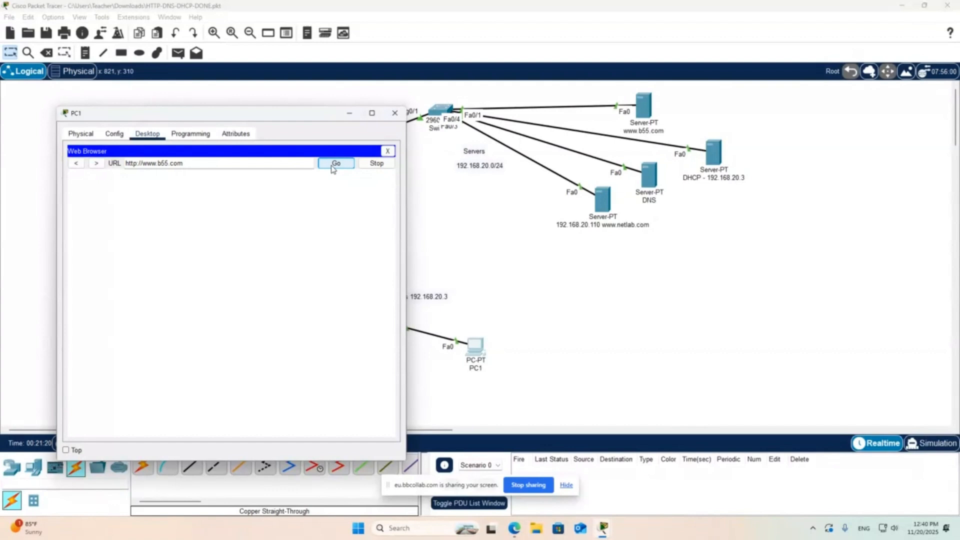
left_click_drag(150, 212, 79, 209)
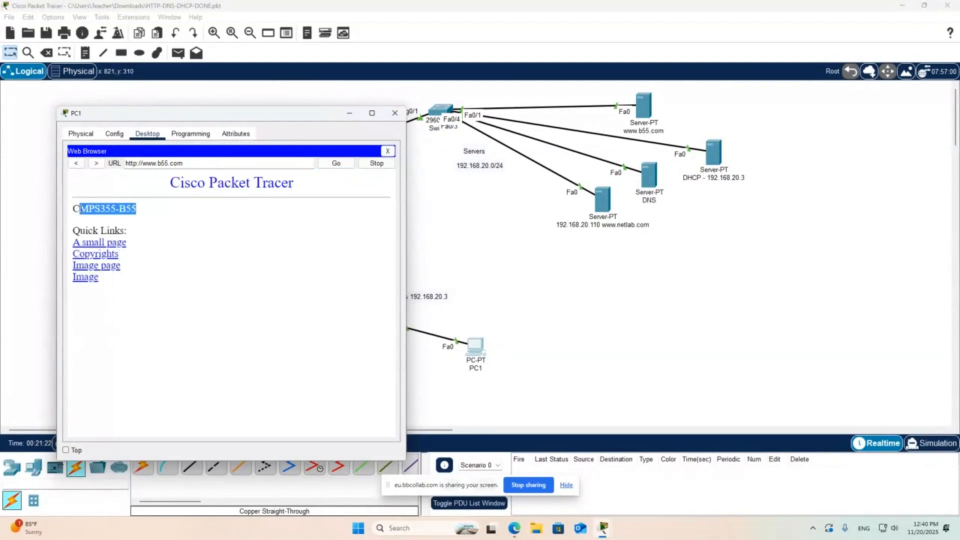
left_click(388, 151)
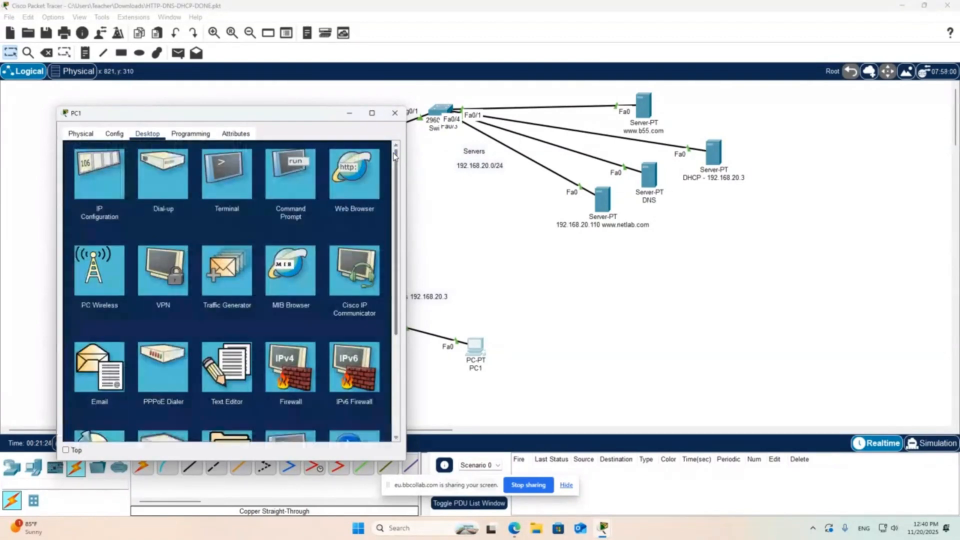
left_click(395, 114)
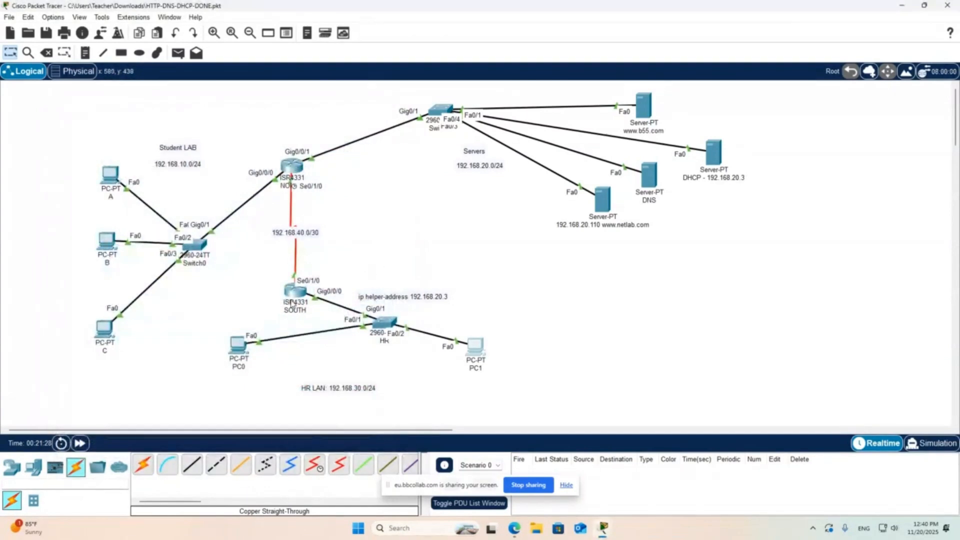
- Review the HRPOOL and STUDENTS pools on the DHCP server and compare the STUDENTS default gateway with router NORTH's student-side interface
left_click_drag(292, 294, 294, 282)
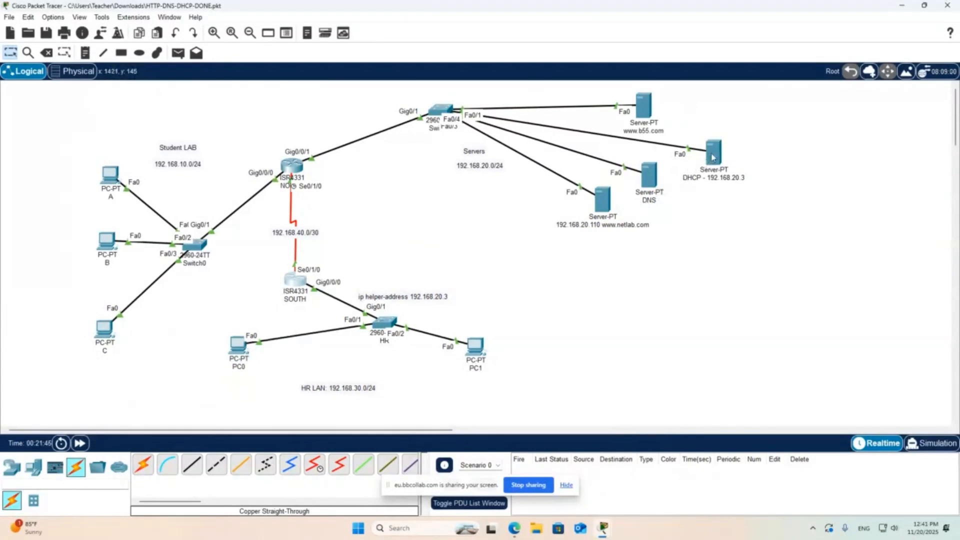
mouse_move(713, 158)
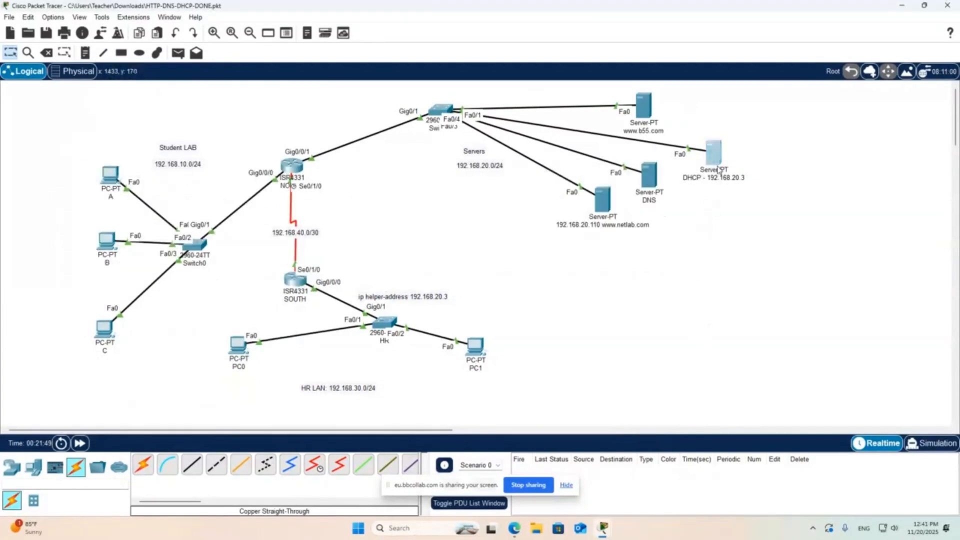
left_click(713, 152)
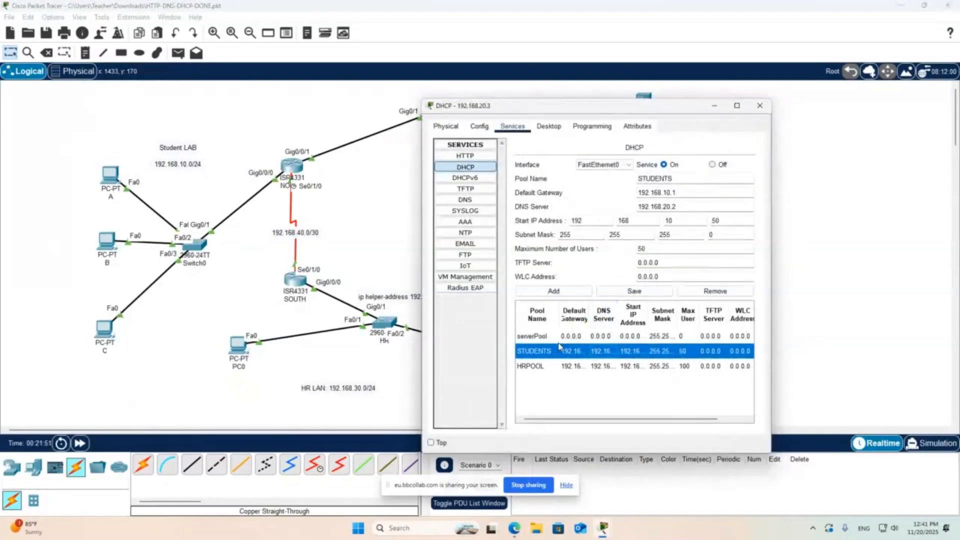
left_click(557, 367)
left_click(558, 356)
left_click(687, 194)
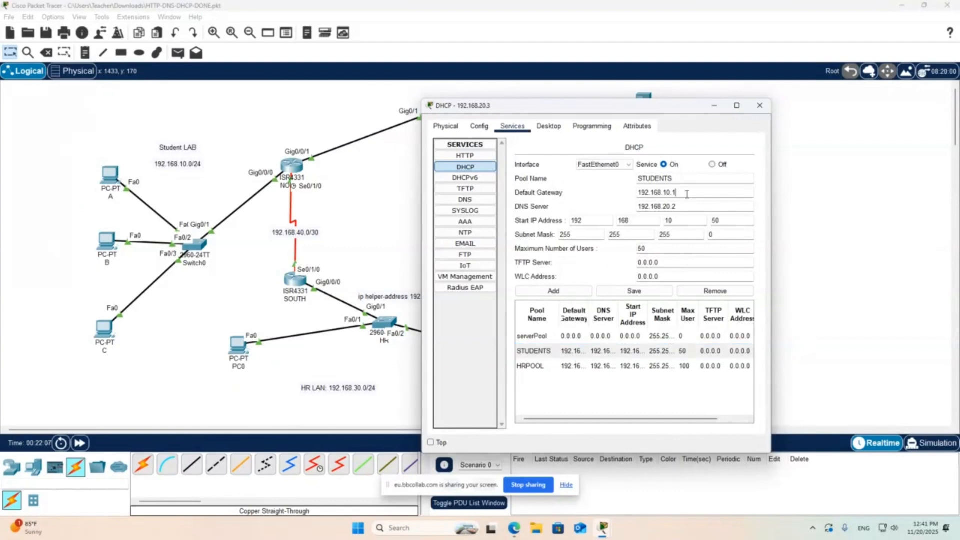
left_click_drag(687, 194, 637, 193)
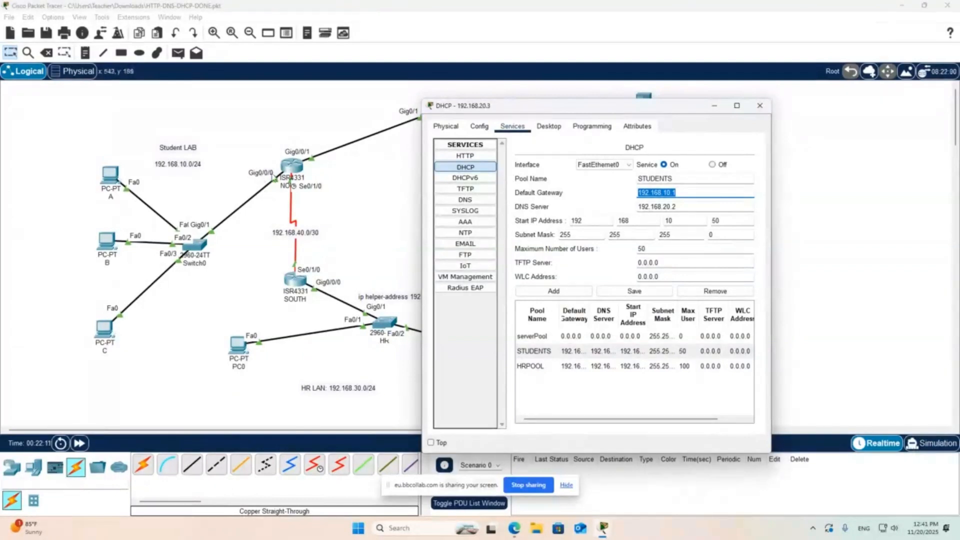
left_click_drag(289, 167, 290, 169)
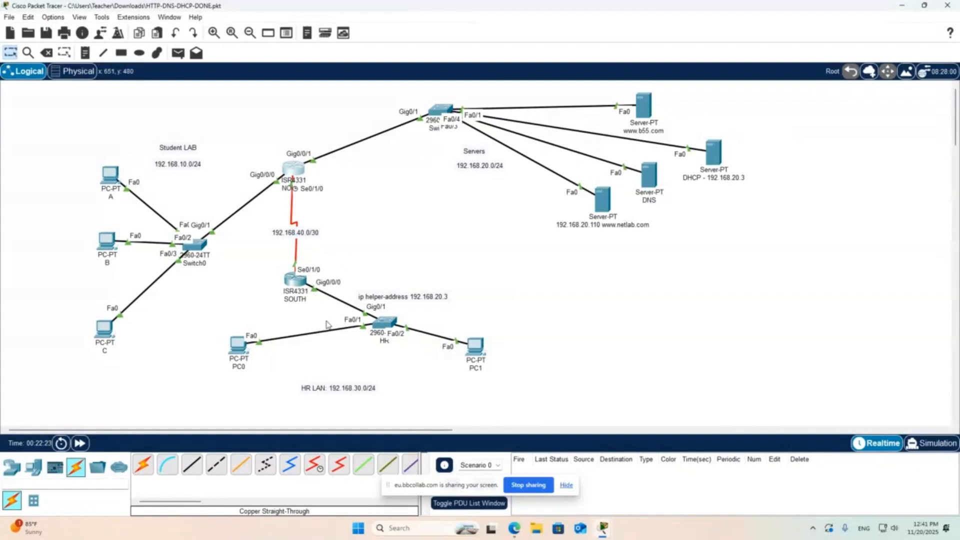
left_click(595, 527)
left_click(543, 488)
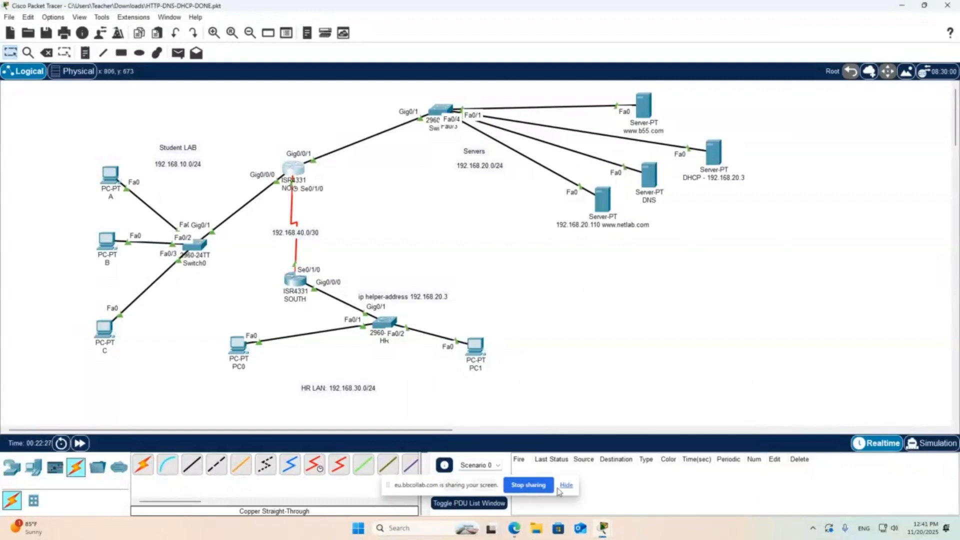